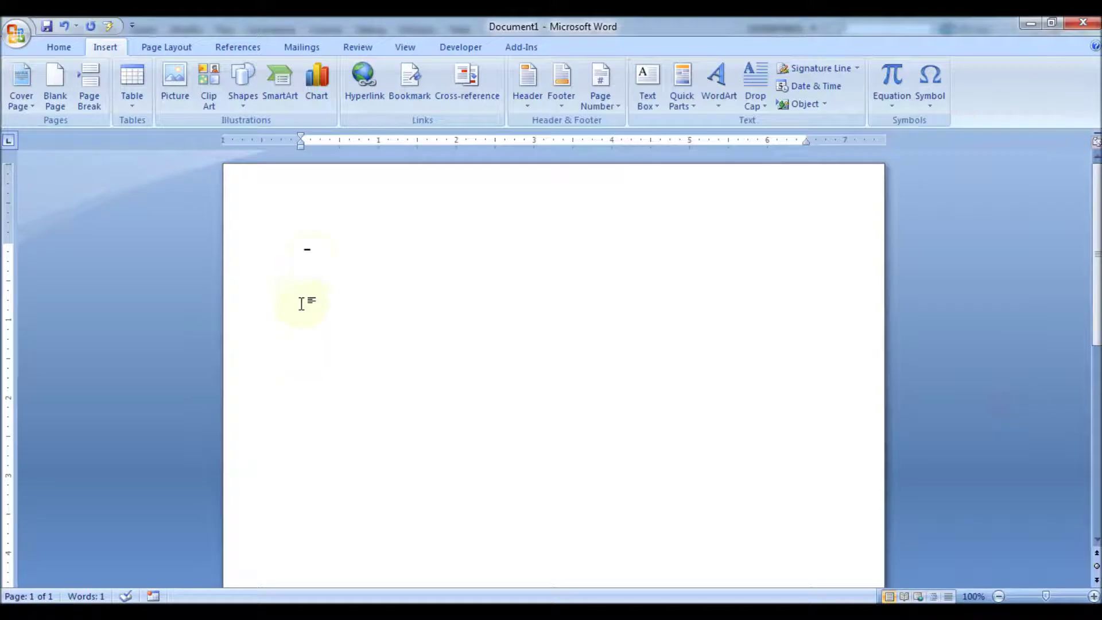
Copy the dash character from the Word document
double_click(310, 251)
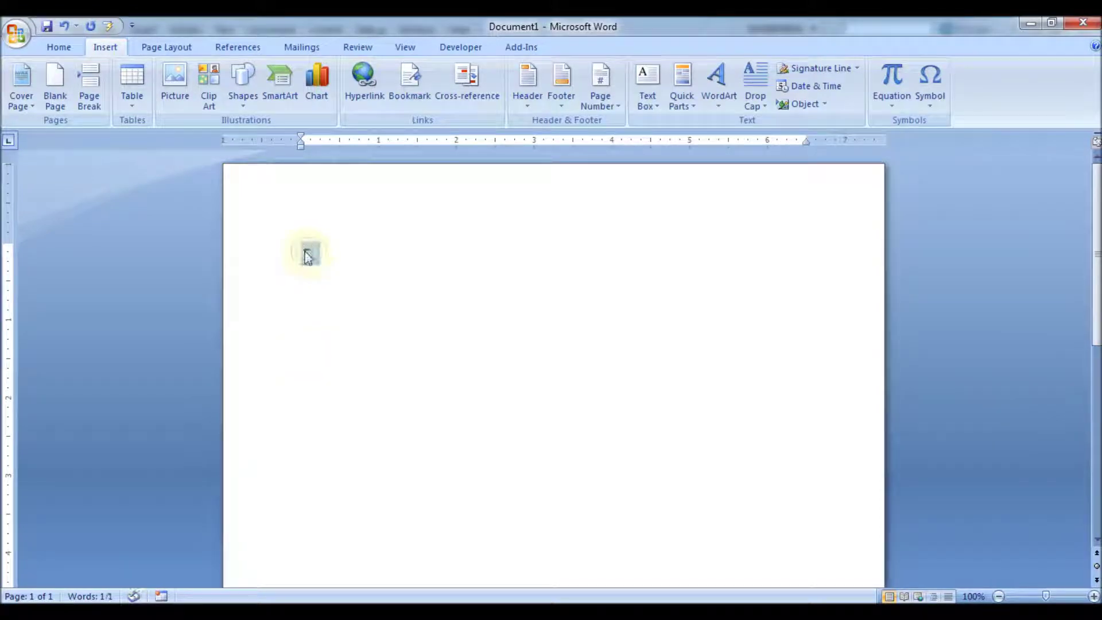
right_click(308, 251)
click(338, 279)
click(329, 275)
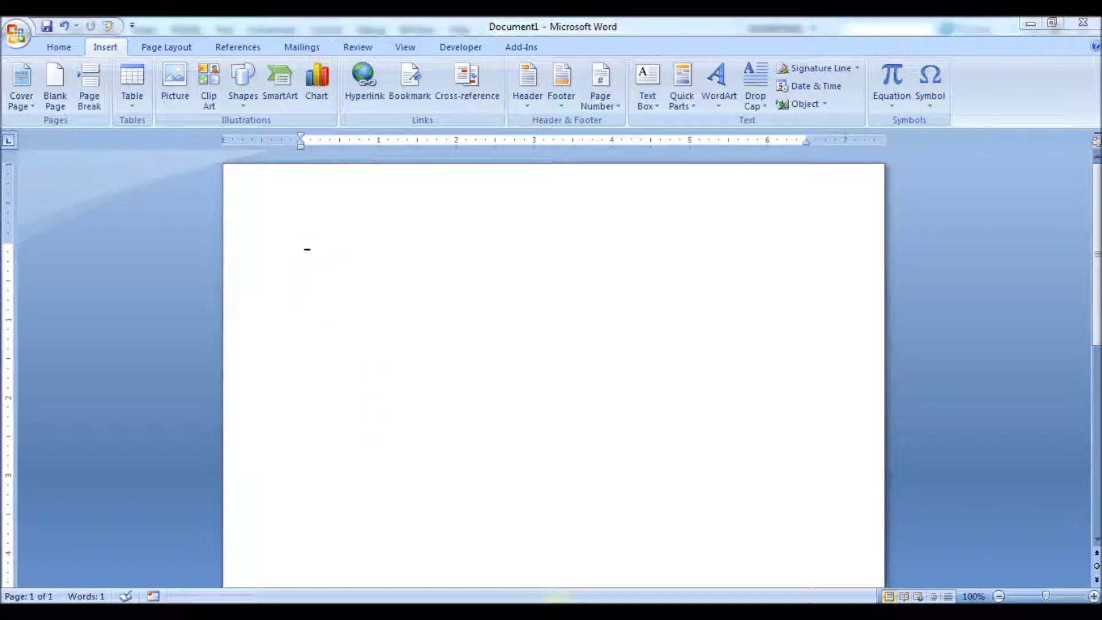
Switch to Adobe Flash and paste the copied dash into a new static text box on the stage with the Text tool
key(alt+Tab)
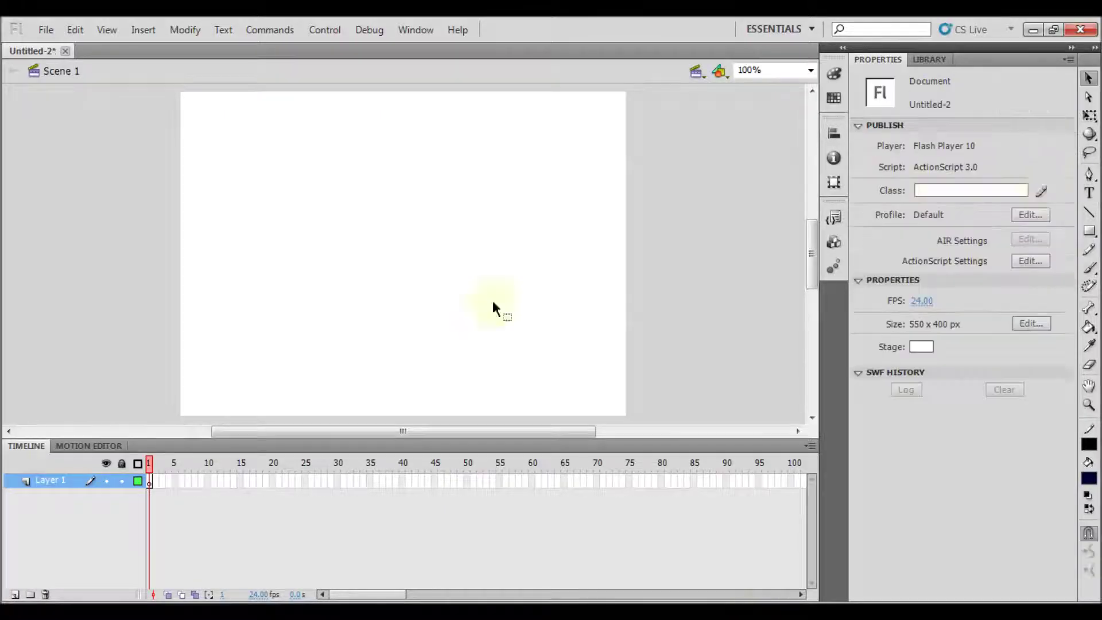
click(1089, 193)
click(247, 278)
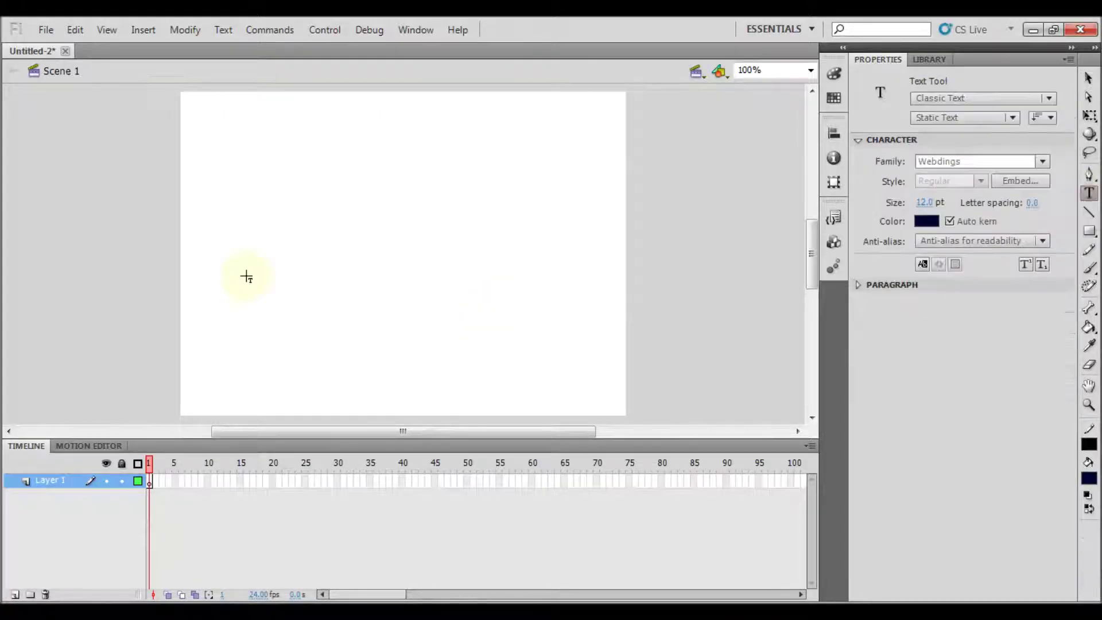
click(271, 216)
right_click(272, 213)
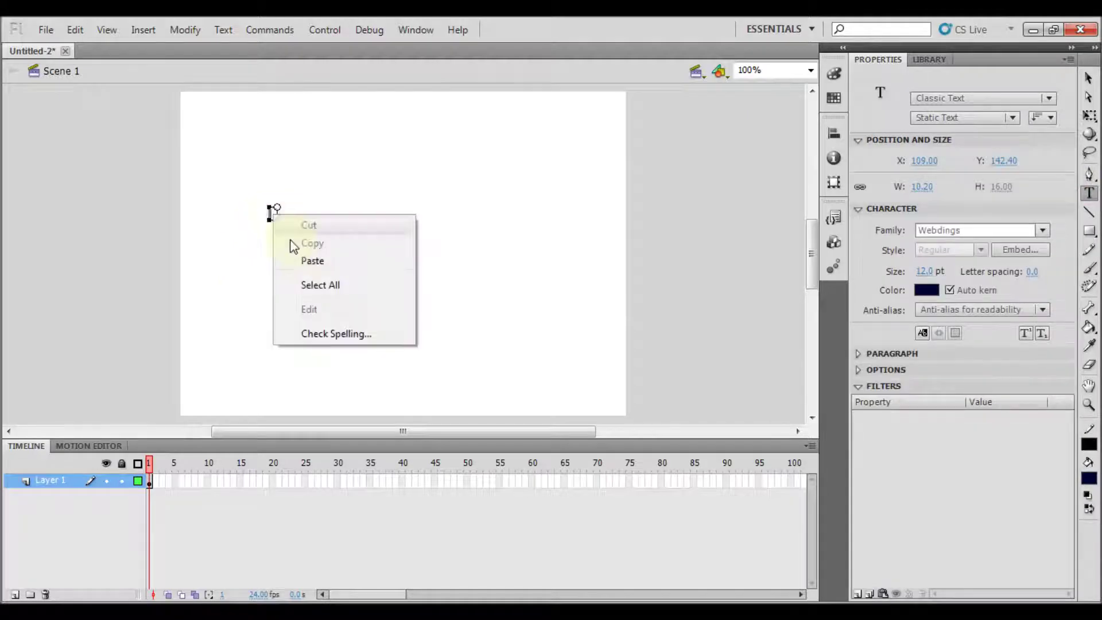
click(312, 261)
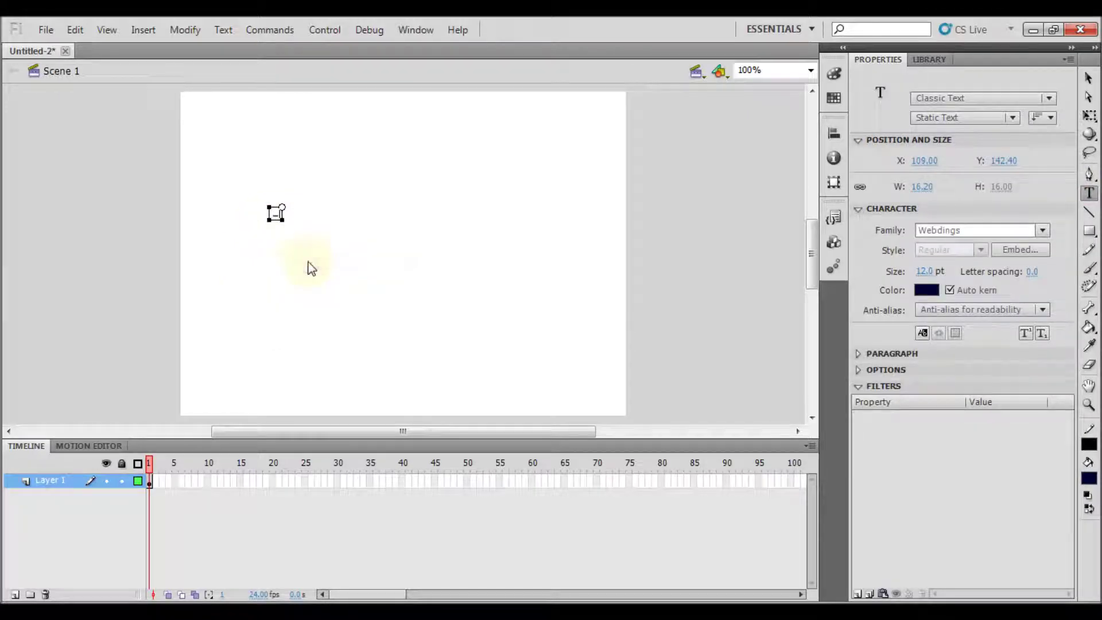
Copy the single dash inside the text box and paste it again to make two dashes
right_click(275, 214)
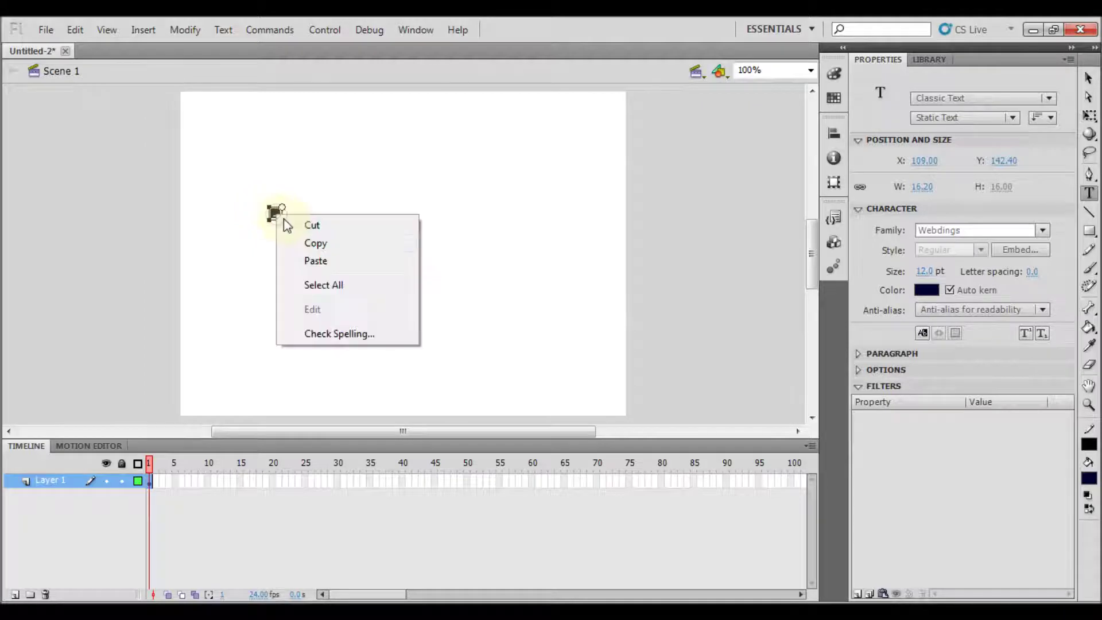
click(315, 244)
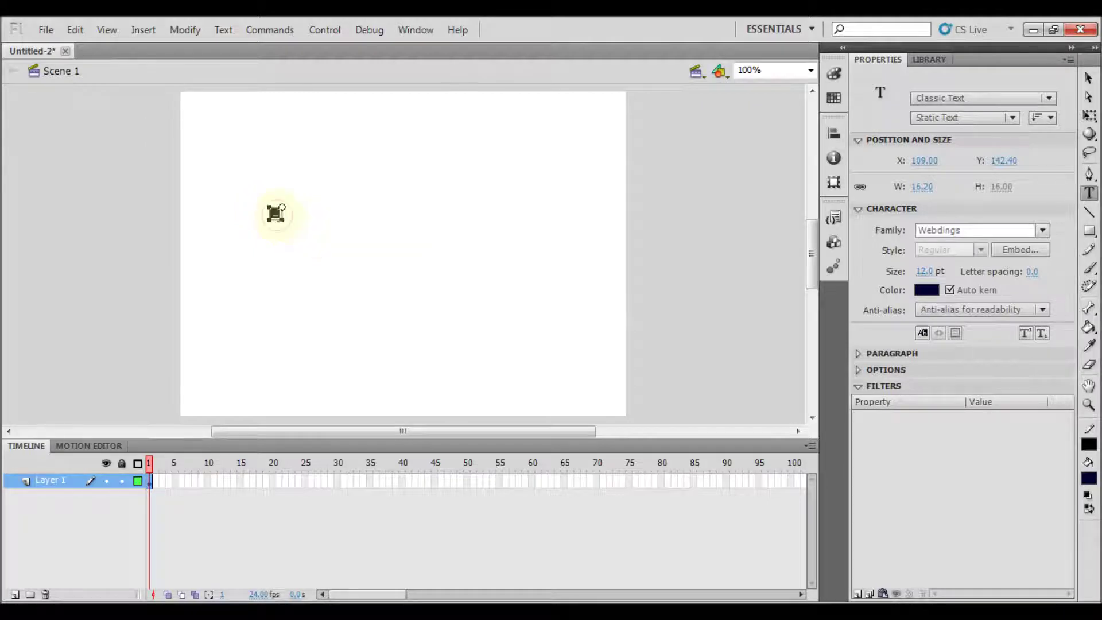
right_click(276, 214)
click(312, 261)
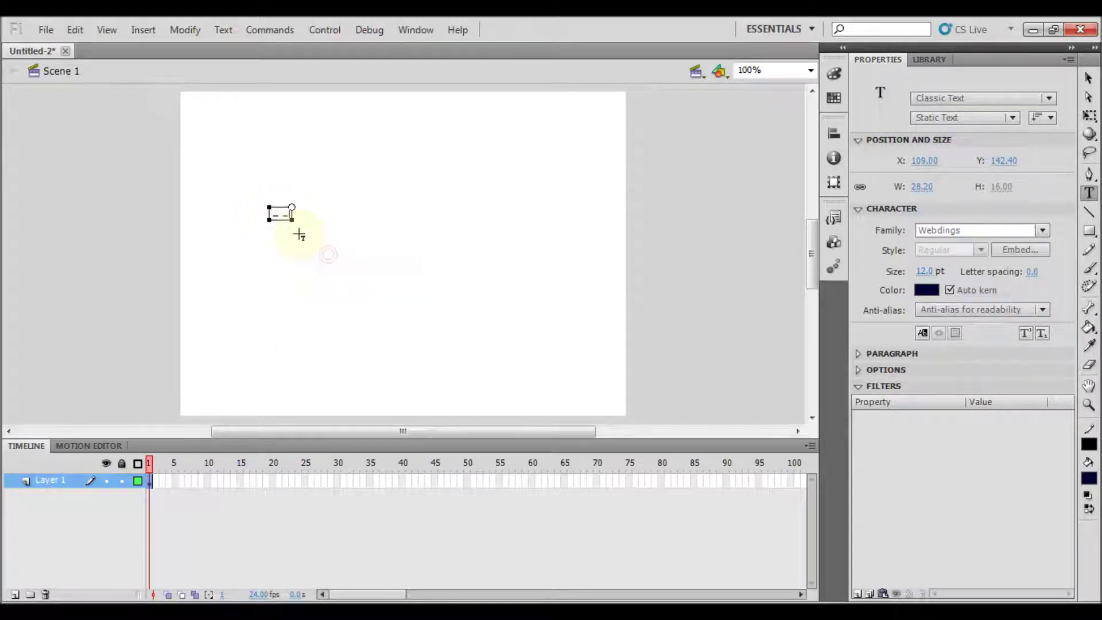
Copy the two dashes and paste them into the same text box to make a row of four
drag(291, 213, 268, 213)
right_click(273, 212)
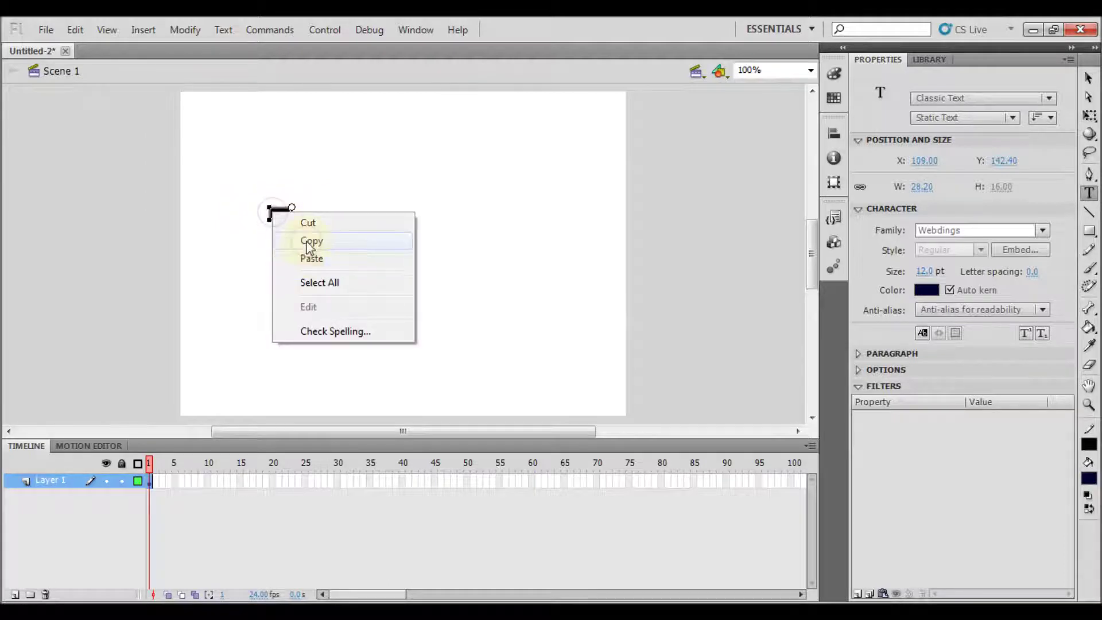
click(310, 243)
click(287, 214)
right_click(289, 217)
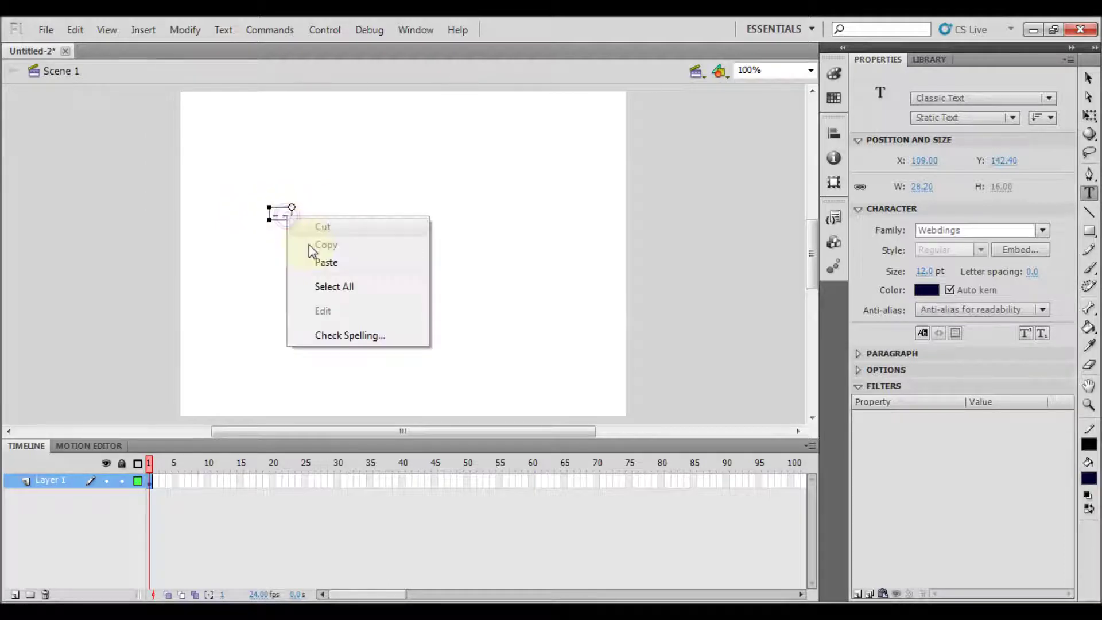
click(313, 263)
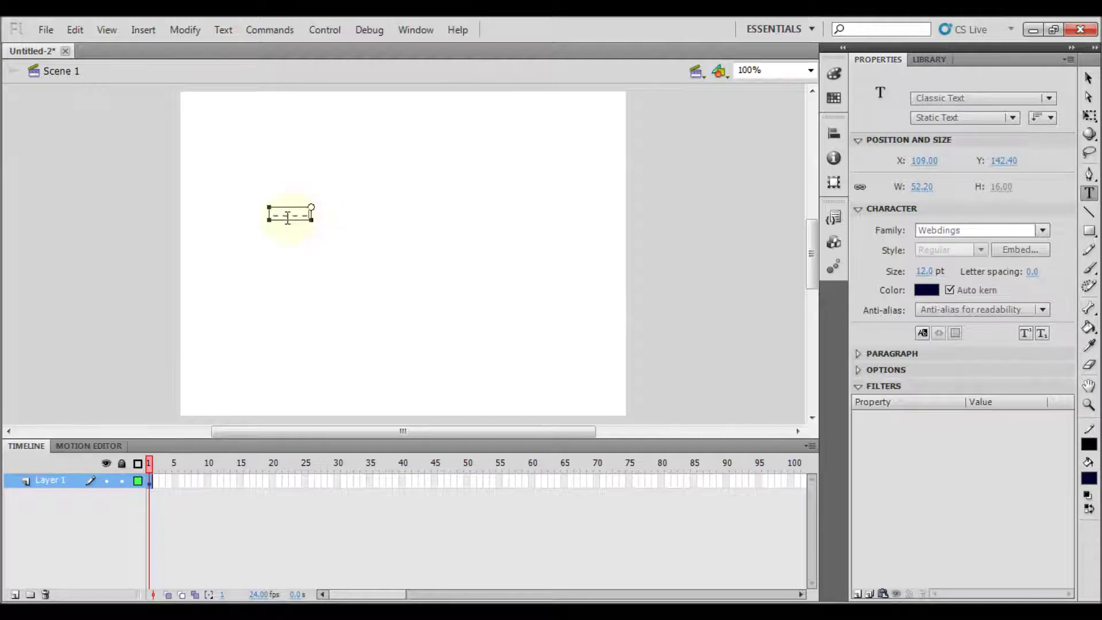
Copy the four dashes and paste them in the text box to extend the row to eight
double_click(287, 217)
right_click(288, 217)
click(319, 246)
key(ctrl+v)
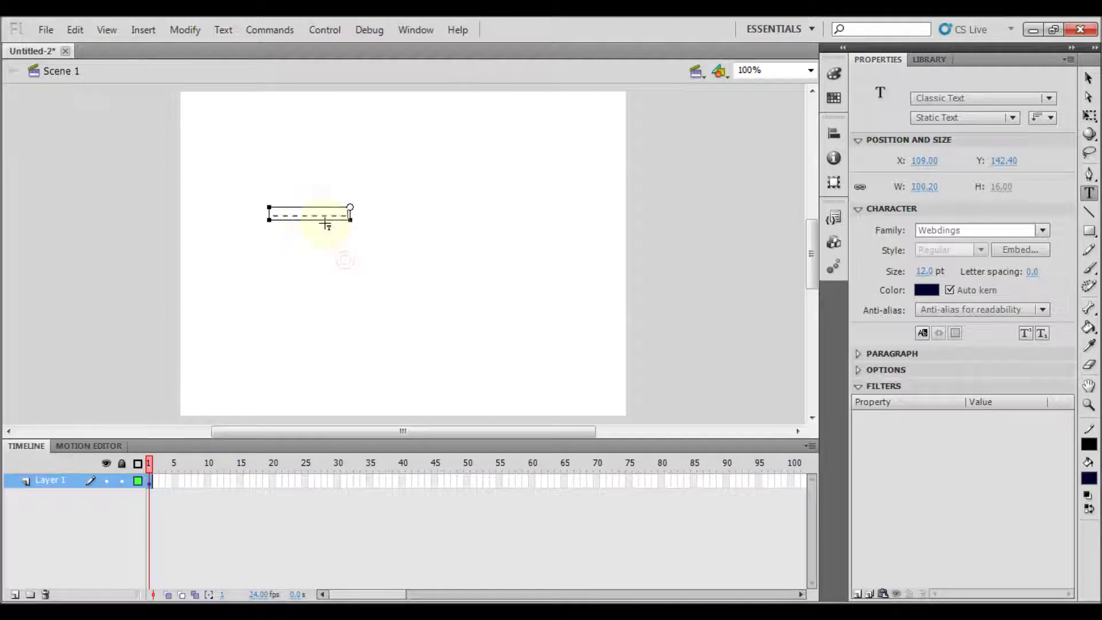
Copy the eight dashes and paste them at the end of the row to make sixteen
drag(350, 213, 276, 210)
right_click(277, 211)
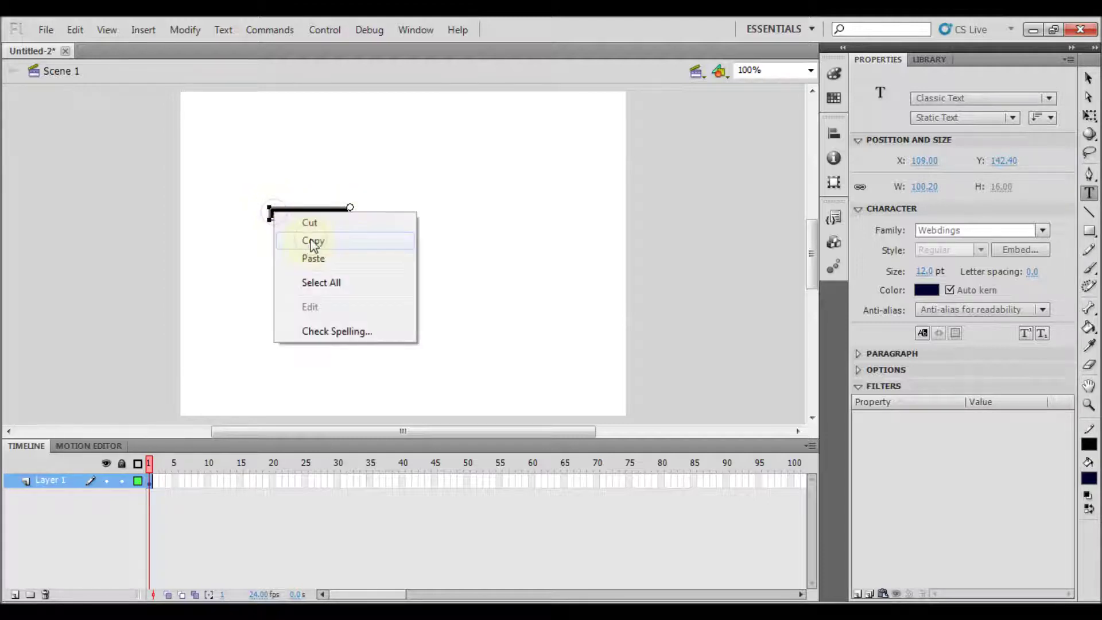
click(310, 239)
click(348, 214)
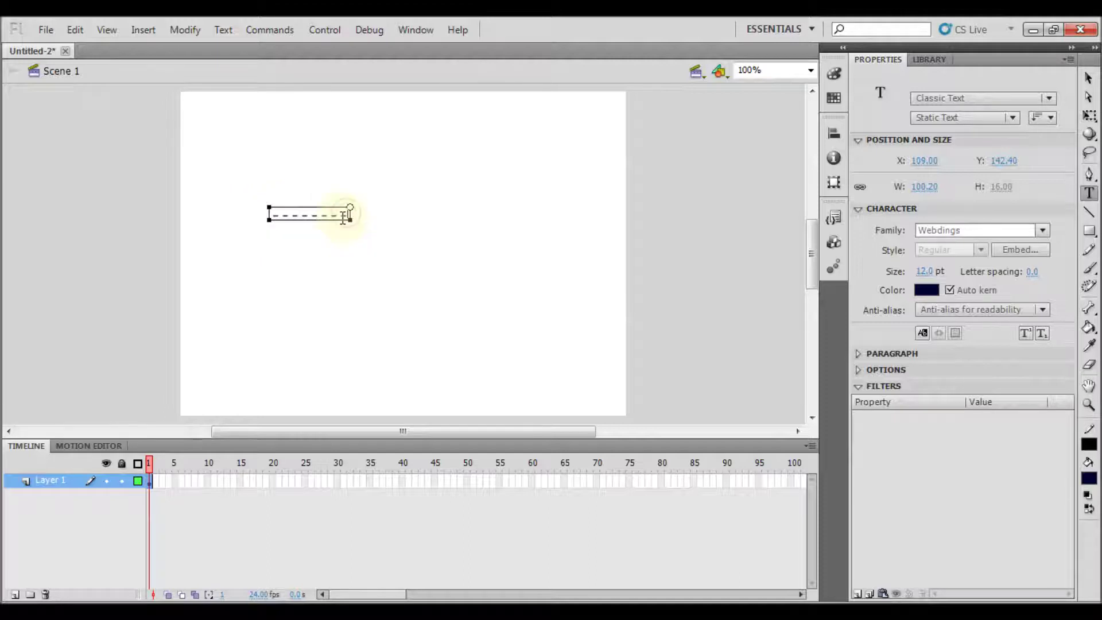
right_click(350, 220)
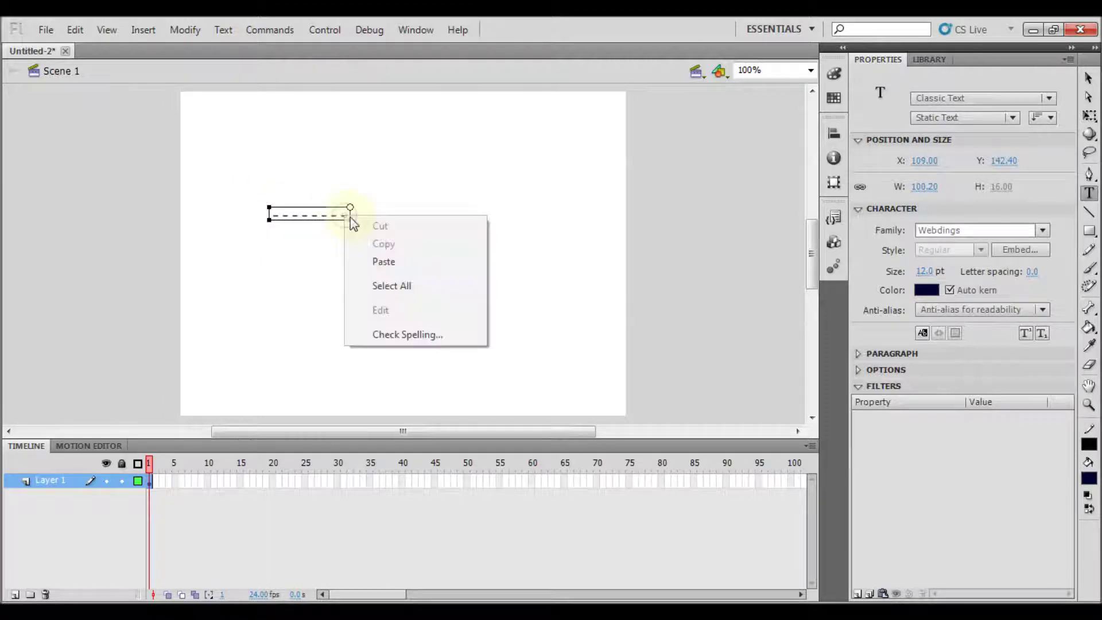
click(380, 261)
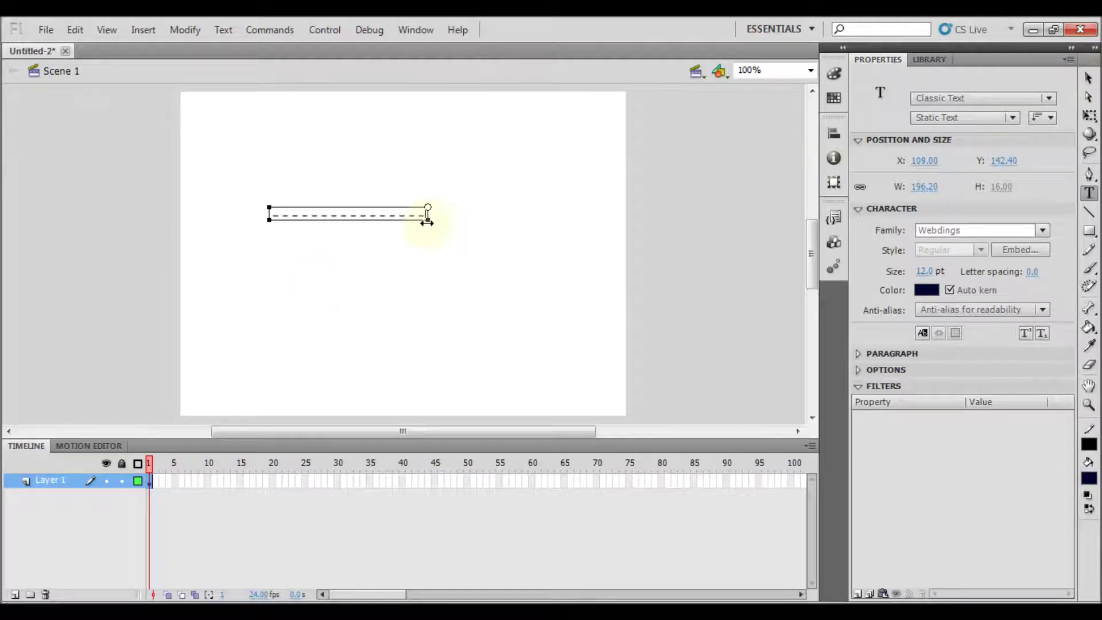
Copy the whole sixteen-dash row and paste it twice into a new text box below, forming a longer dashed line
drag(427, 213, 283, 211)
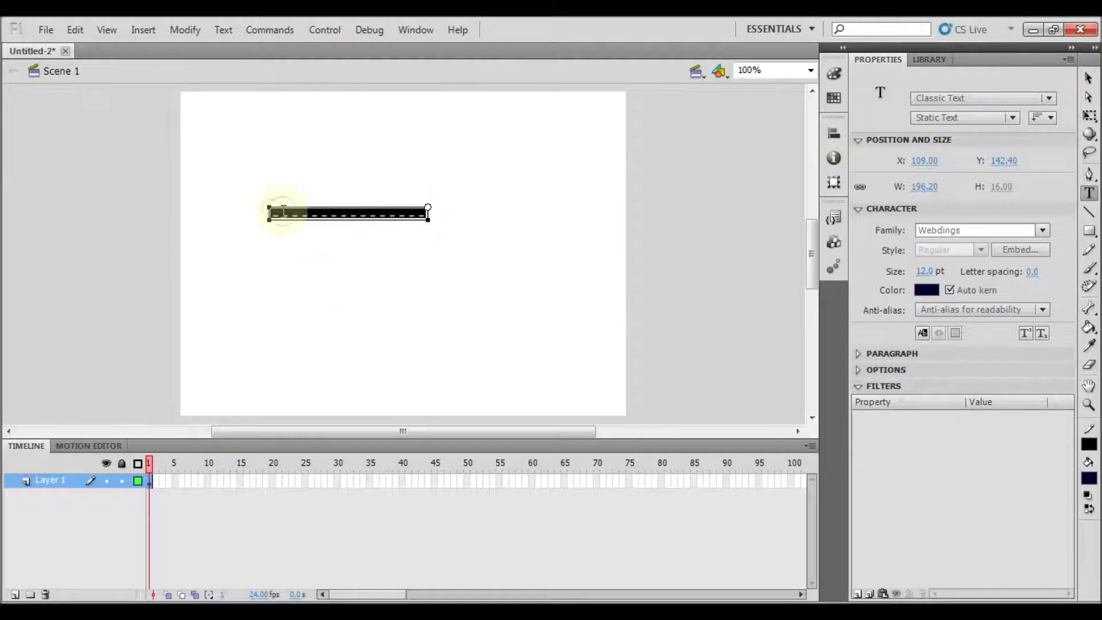
right_click(283, 212)
click(325, 239)
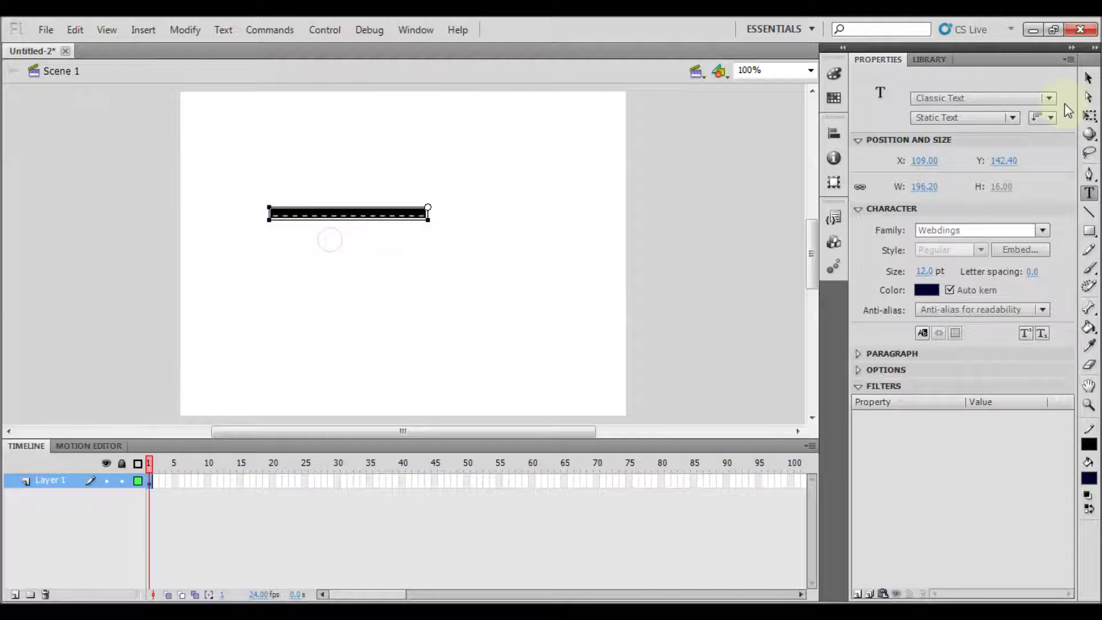
click(270, 306)
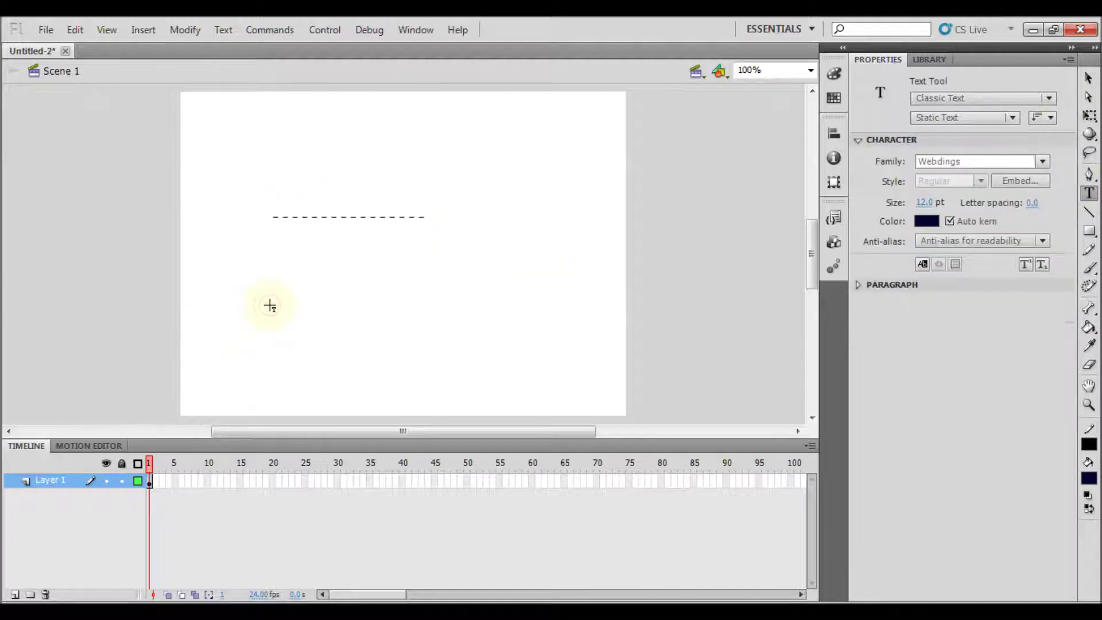
click(278, 277)
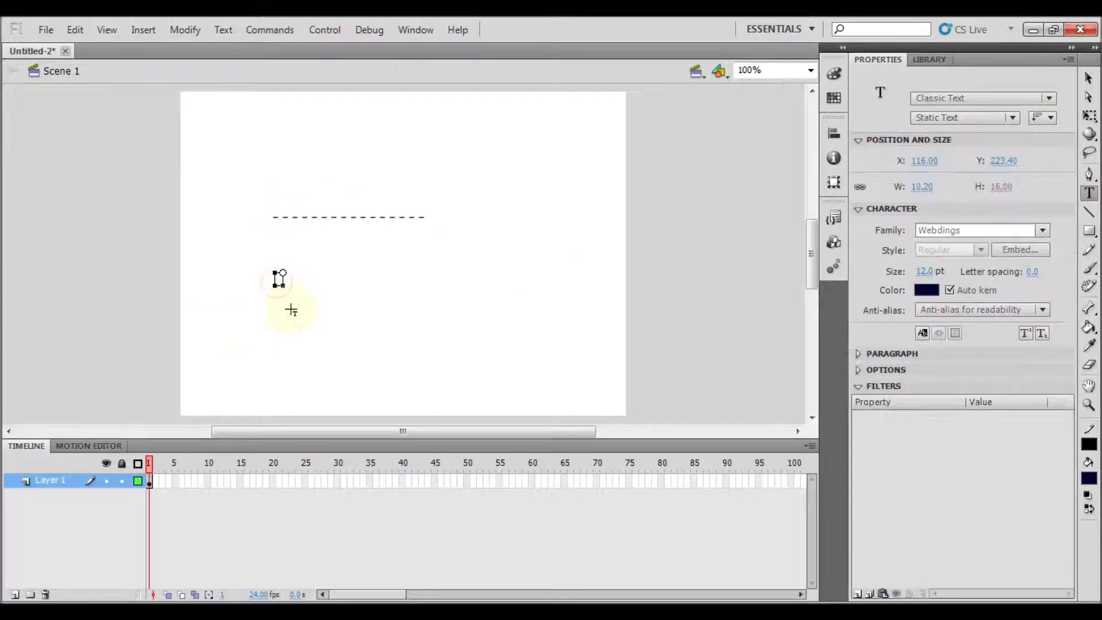
right_click(280, 279)
click(318, 325)
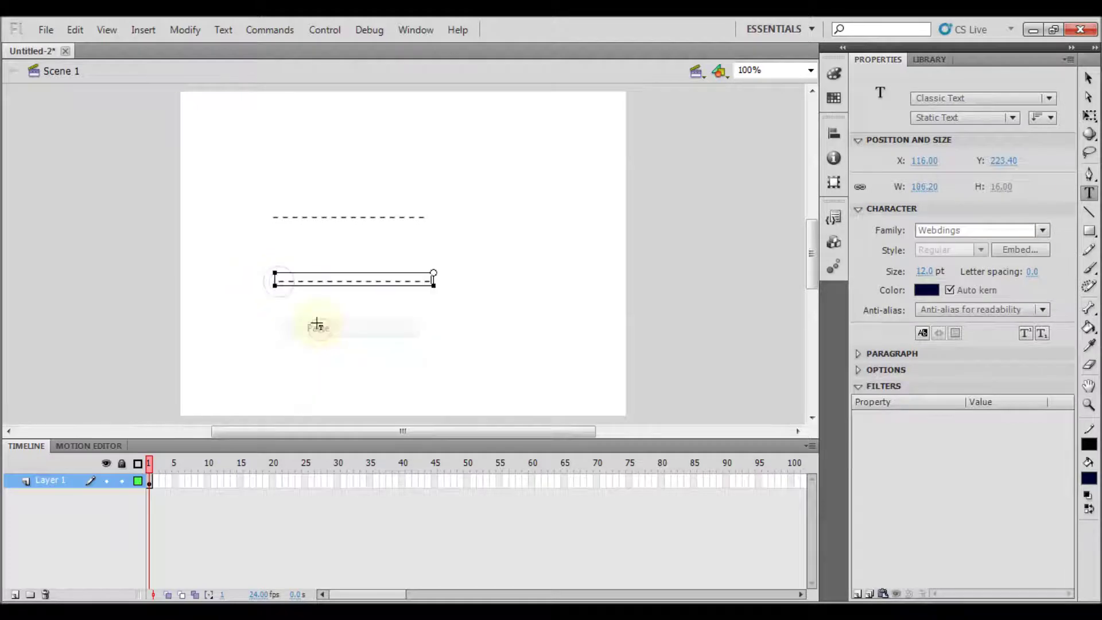
right_click(431, 278)
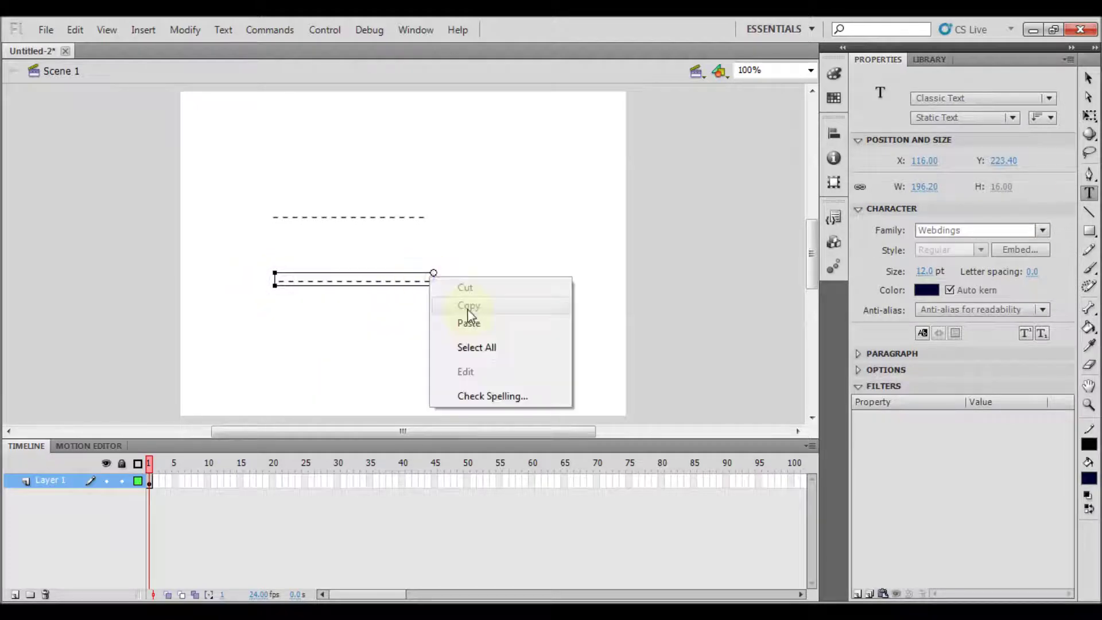
click(470, 322)
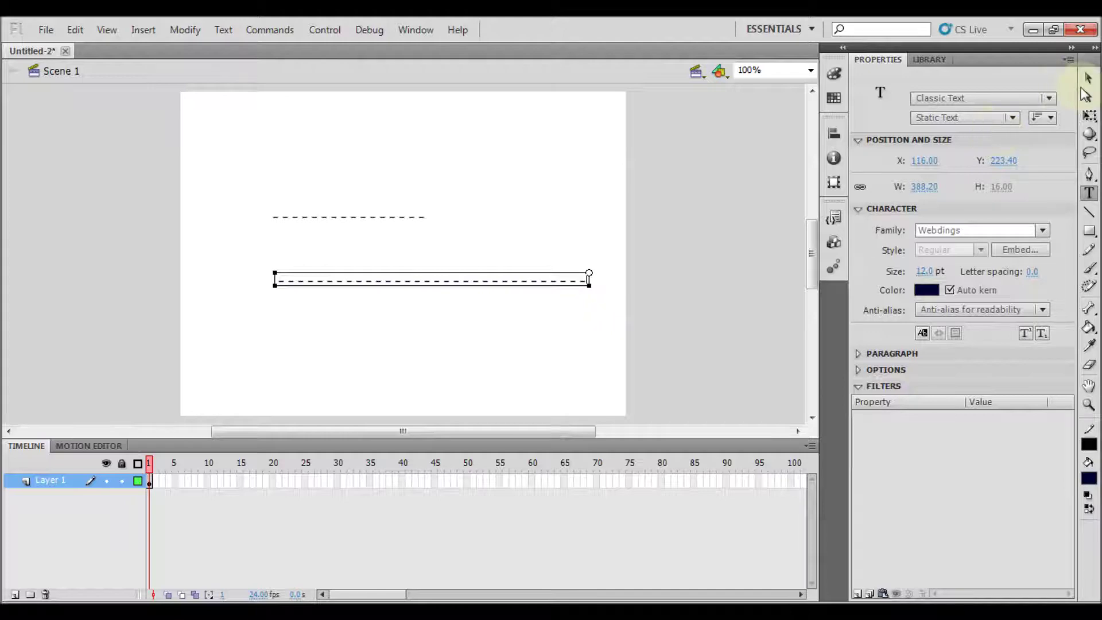
Select the upper dashed text with the Selection tool and break it apart twice into plain shapes
click(1088, 78)
click(636, 202)
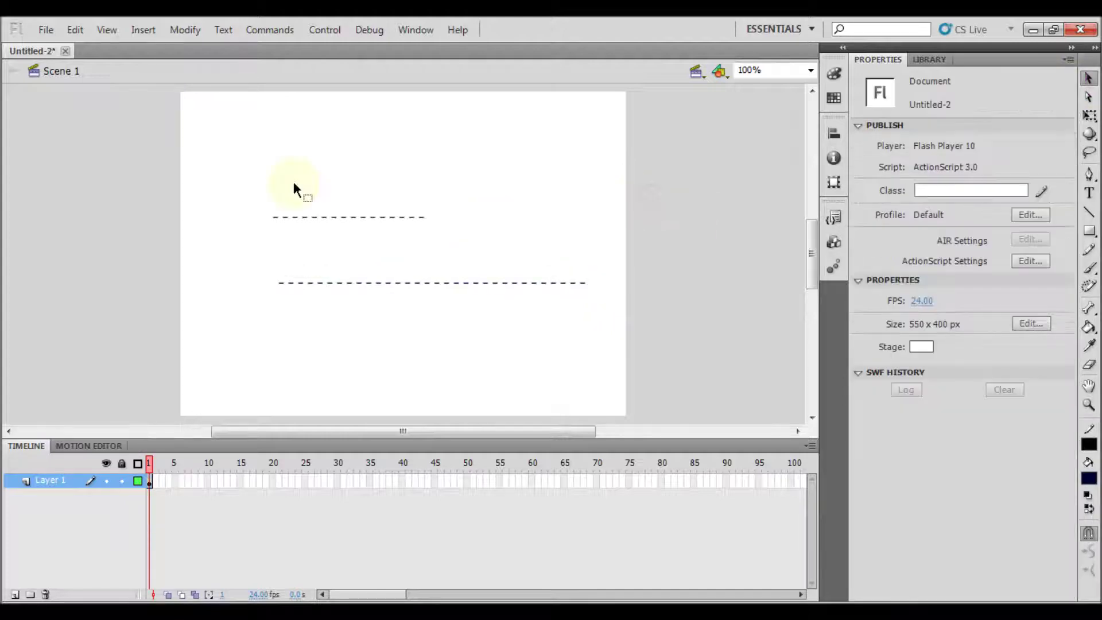
drag(240, 184, 446, 242)
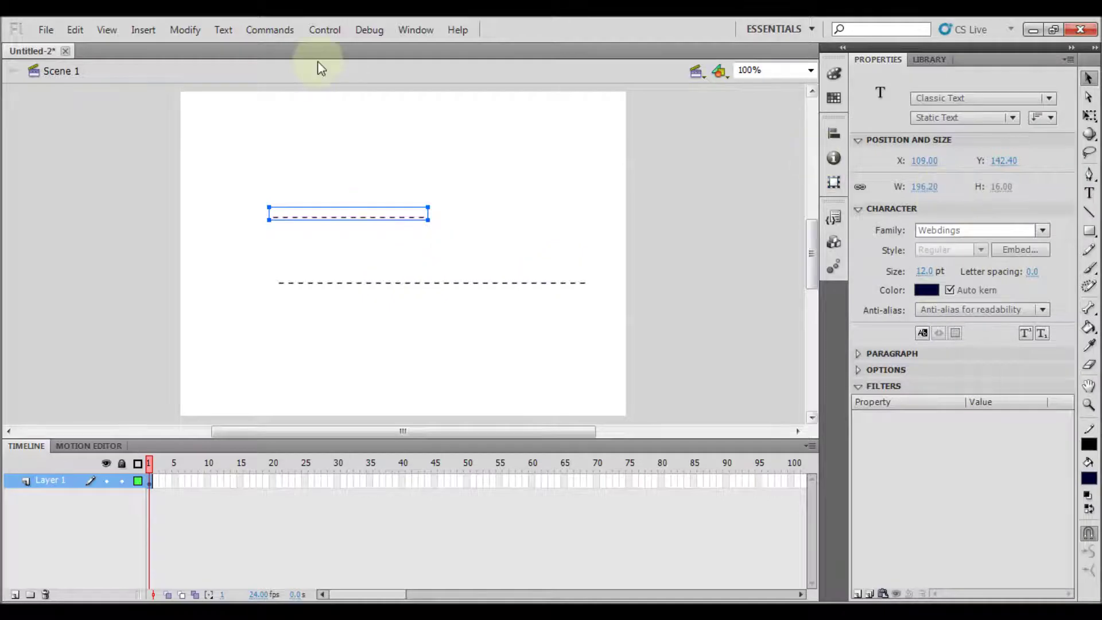
click(183, 30)
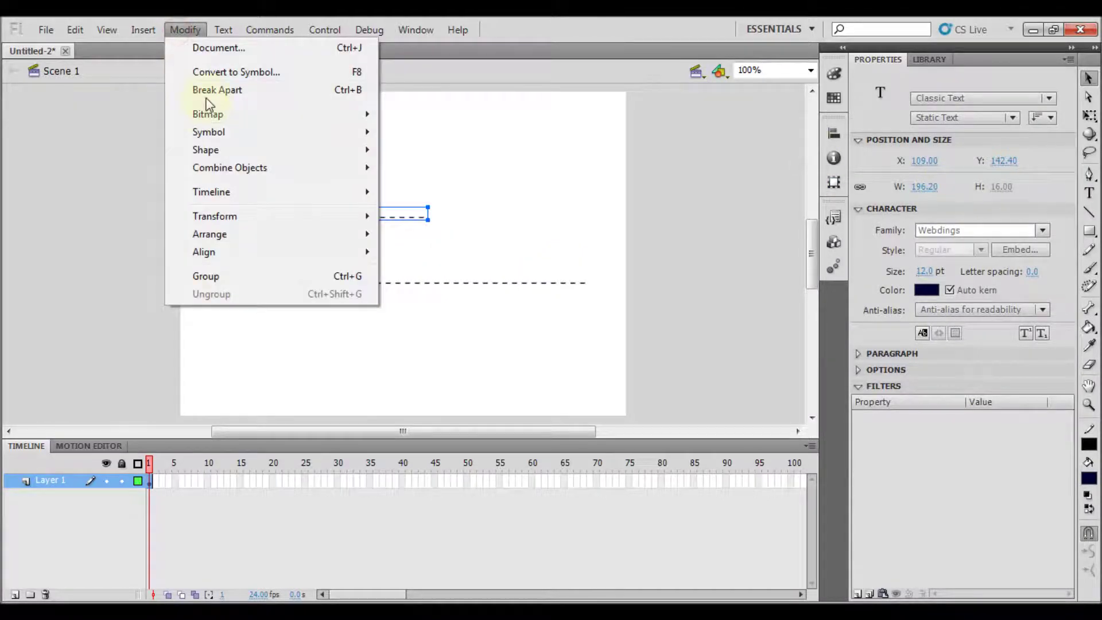
click(208, 92)
click(191, 33)
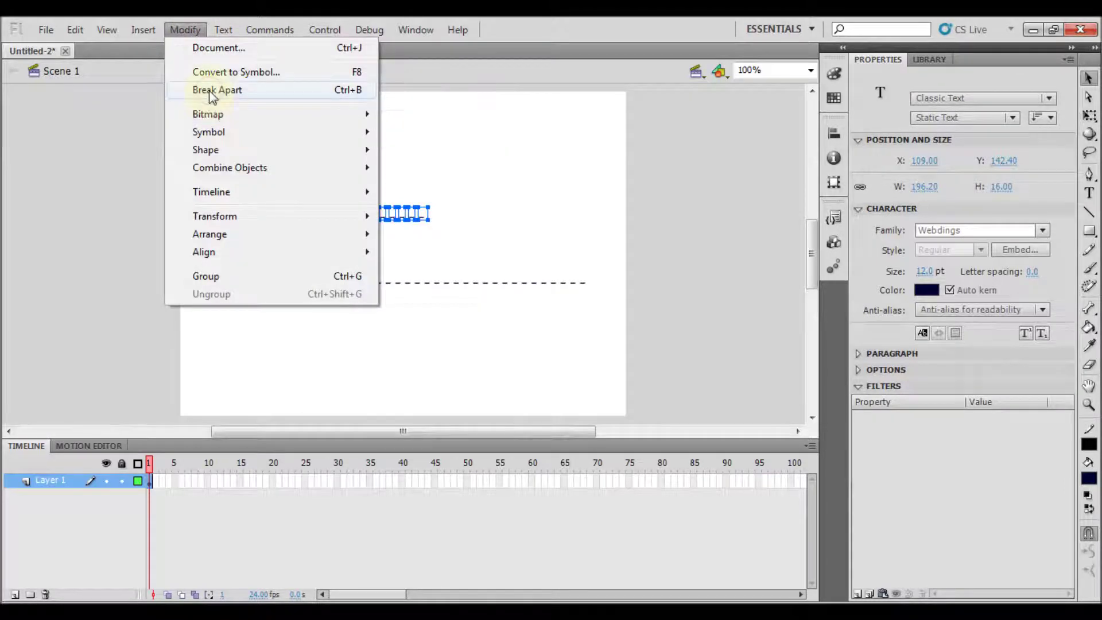
click(207, 90)
click(595, 229)
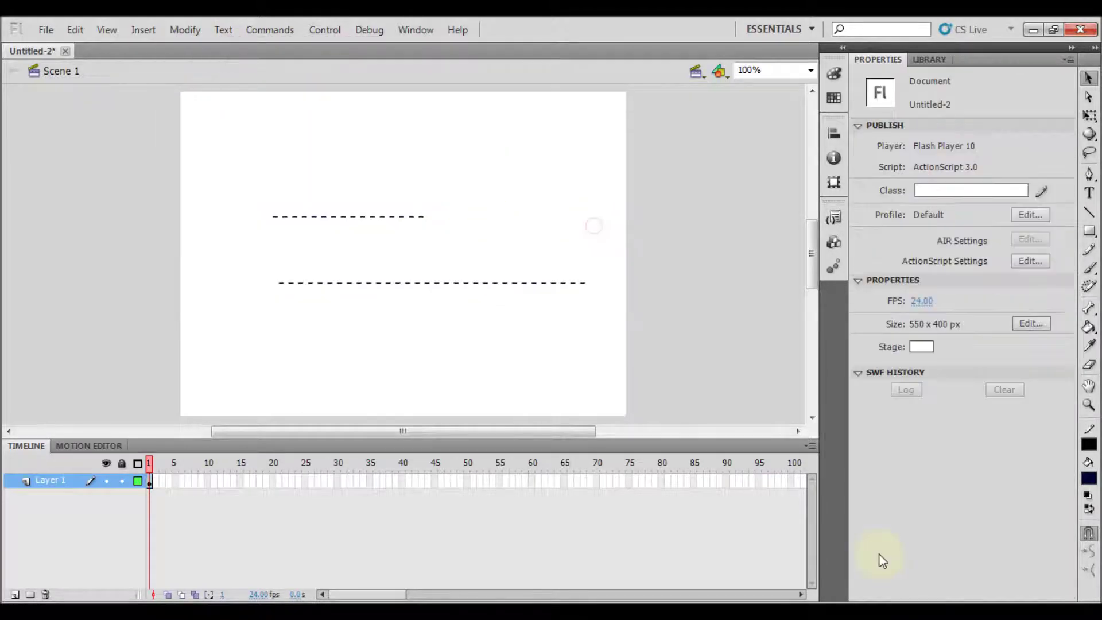
Select all the upper dashed line's shapes and copy their width value
drag(232, 148, 445, 241)
click(924, 171)
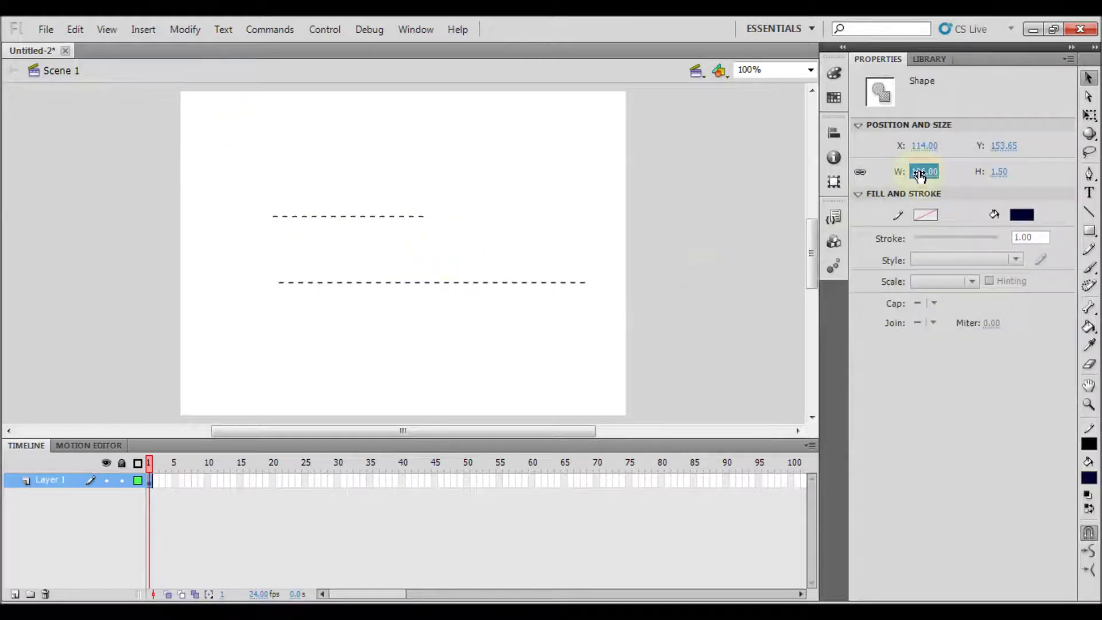
right_click(921, 172)
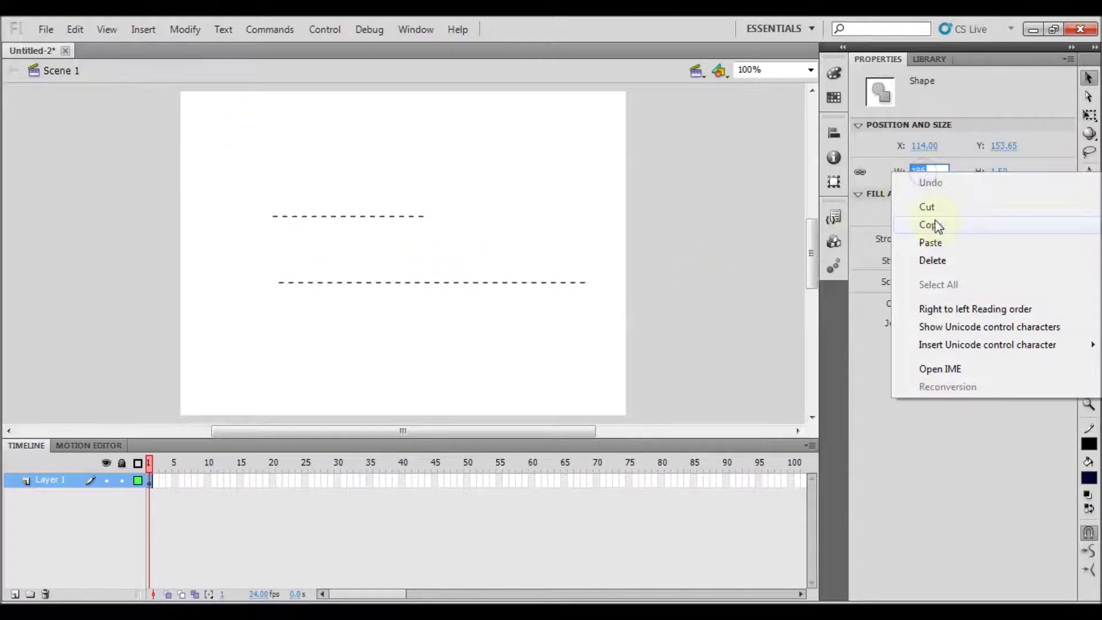
click(932, 224)
click(735, 287)
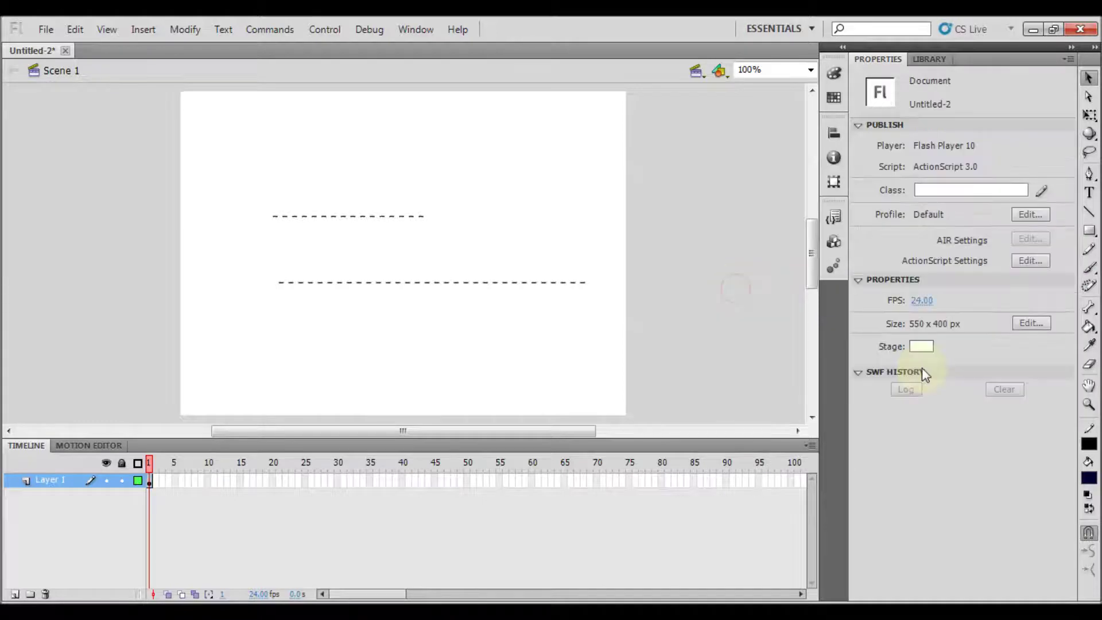
Set the stage size to 186 px wide, using the copied width value, and 11 px high
click(1031, 323)
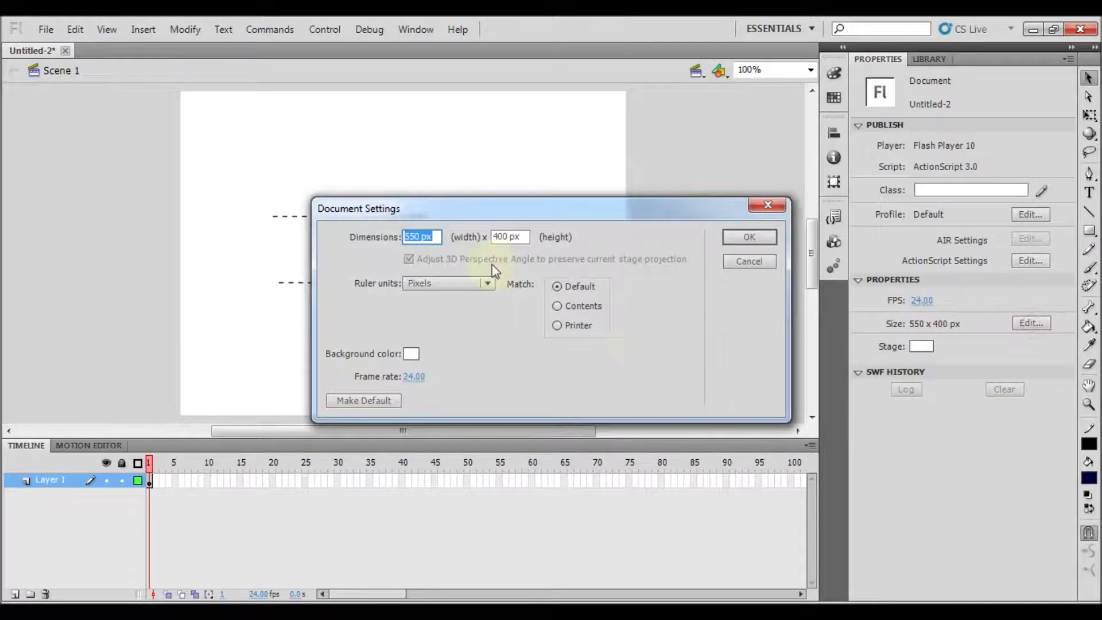
right_click(424, 236)
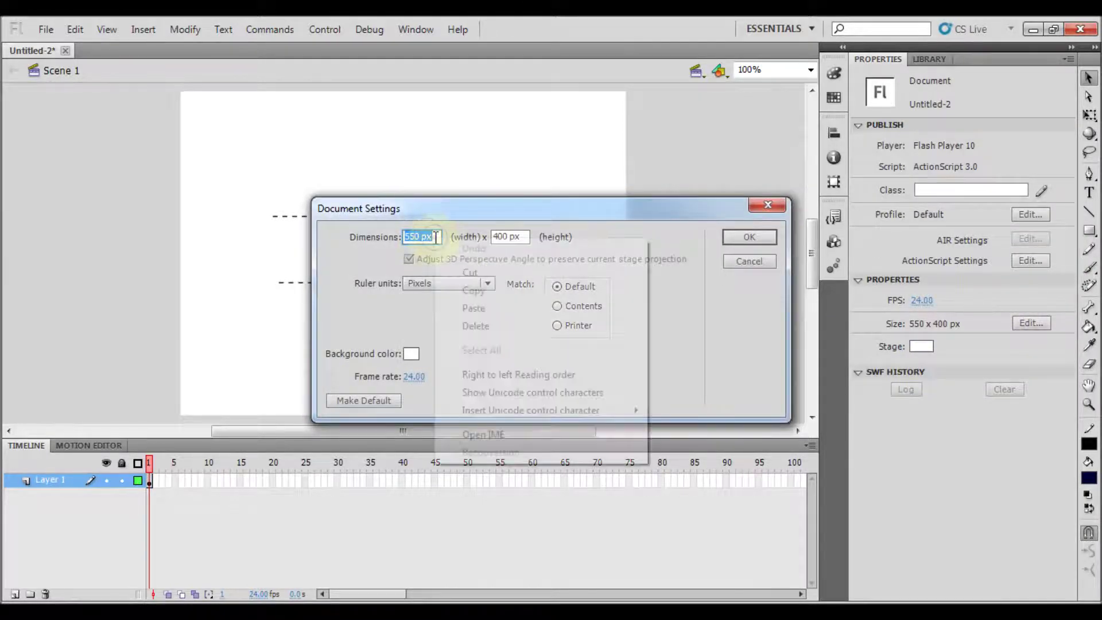
click(485, 314)
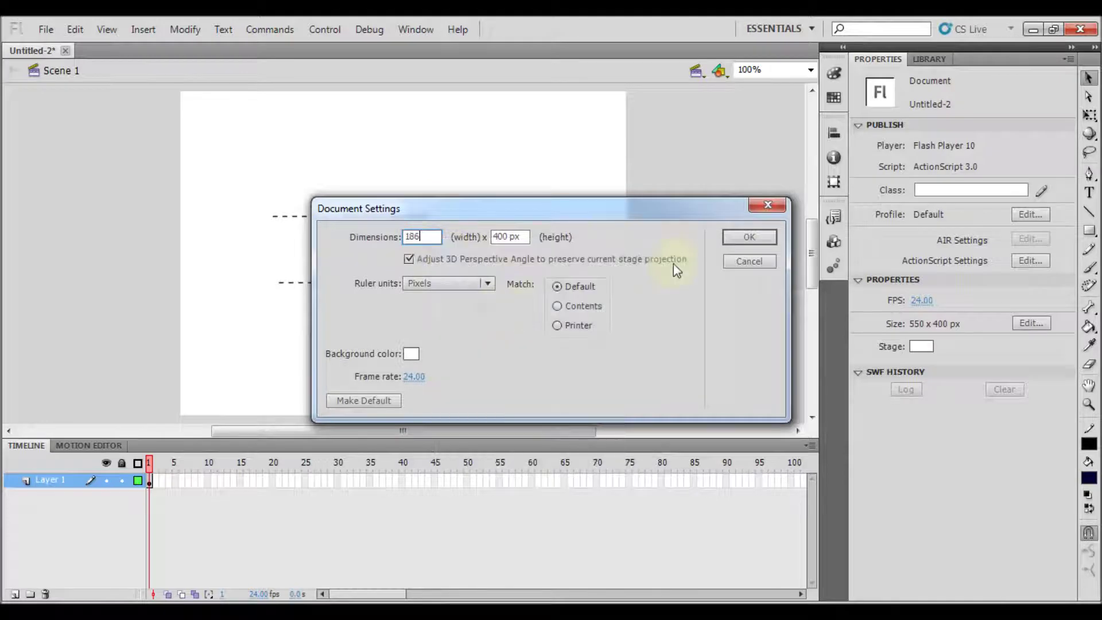
click(748, 236)
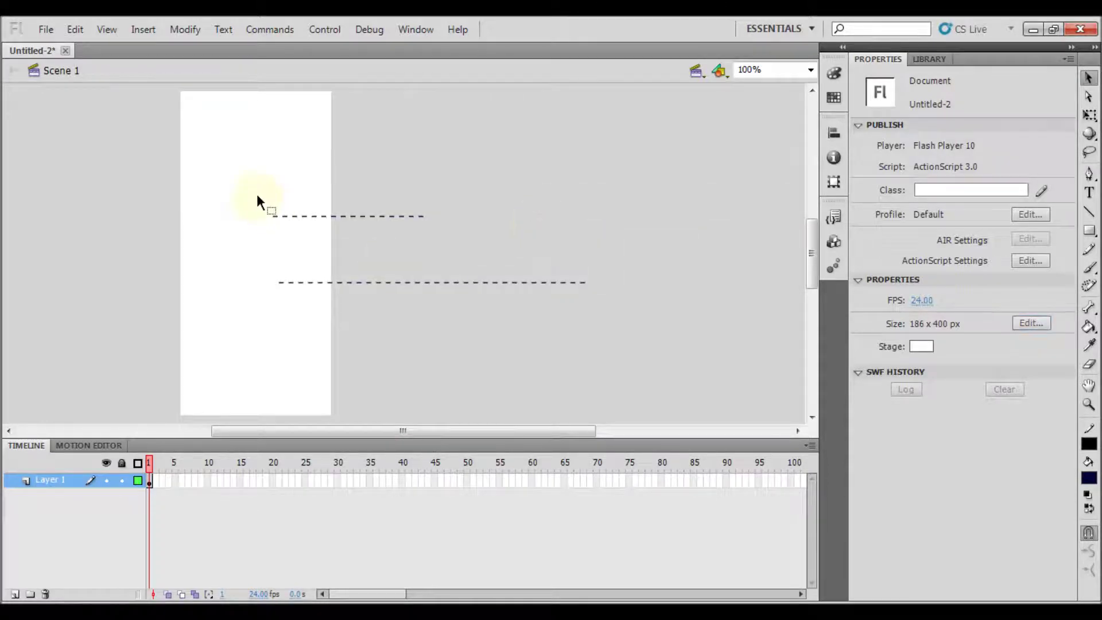
click(1031, 323)
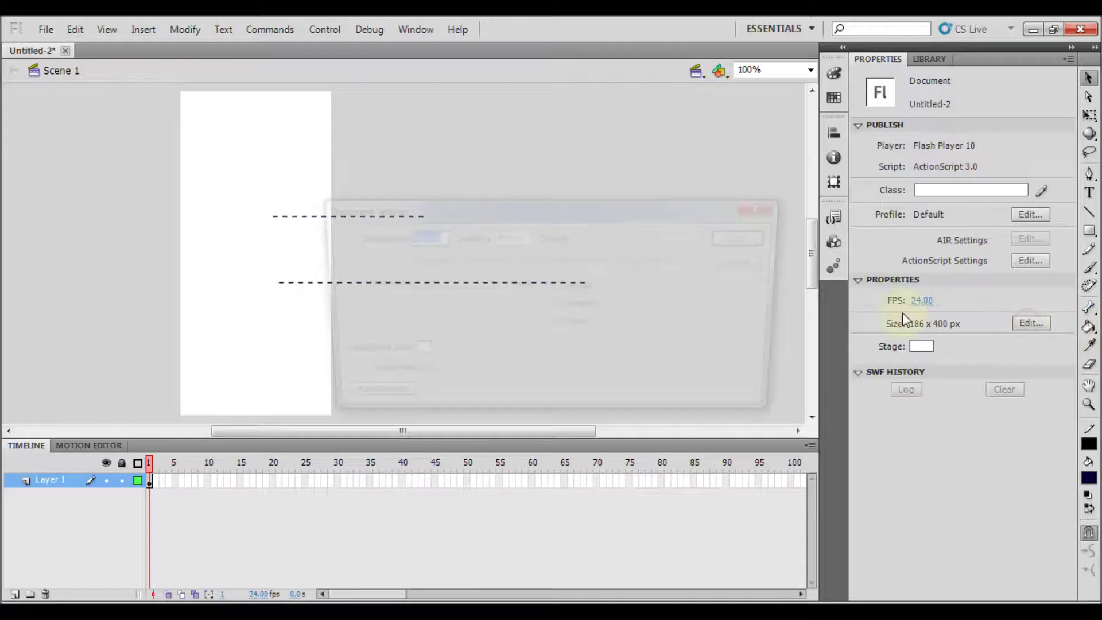
drag(523, 239, 489, 235)
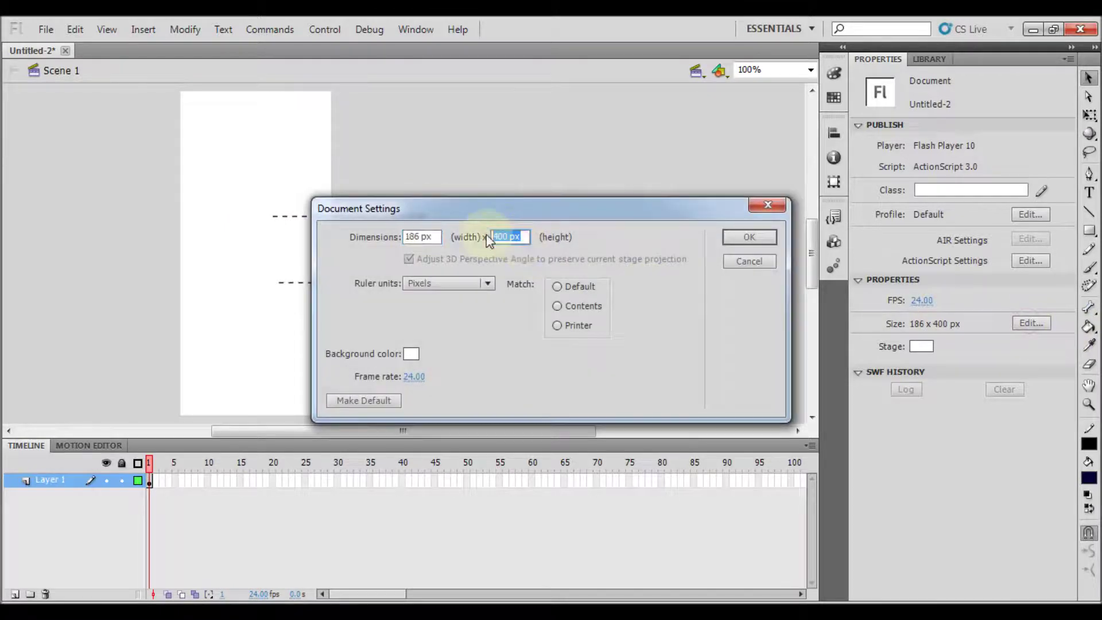
text(11)
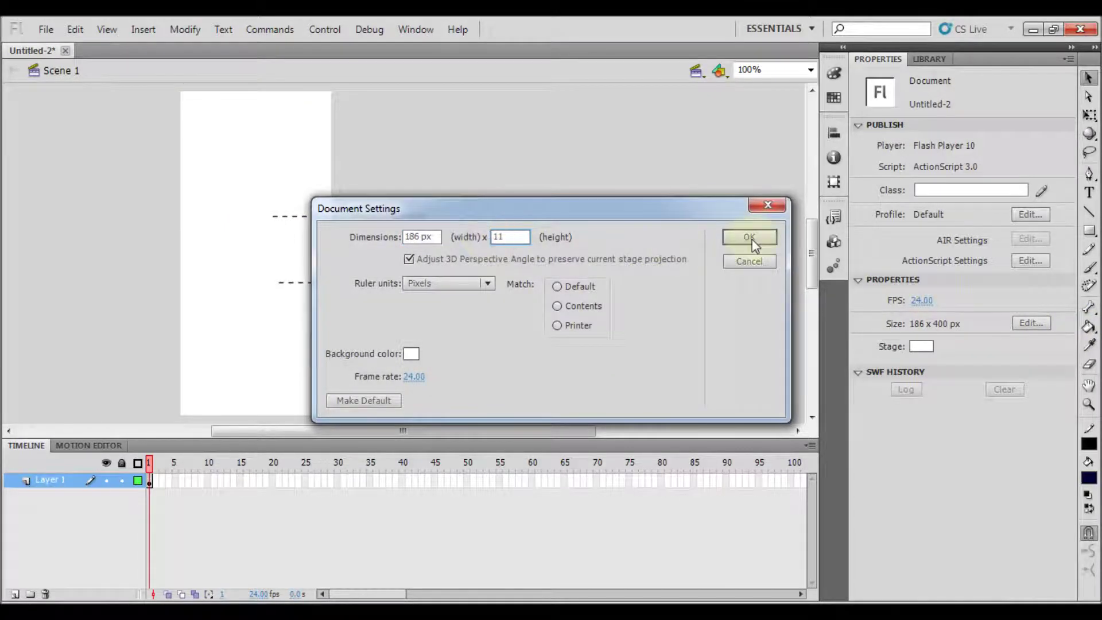
click(736, 240)
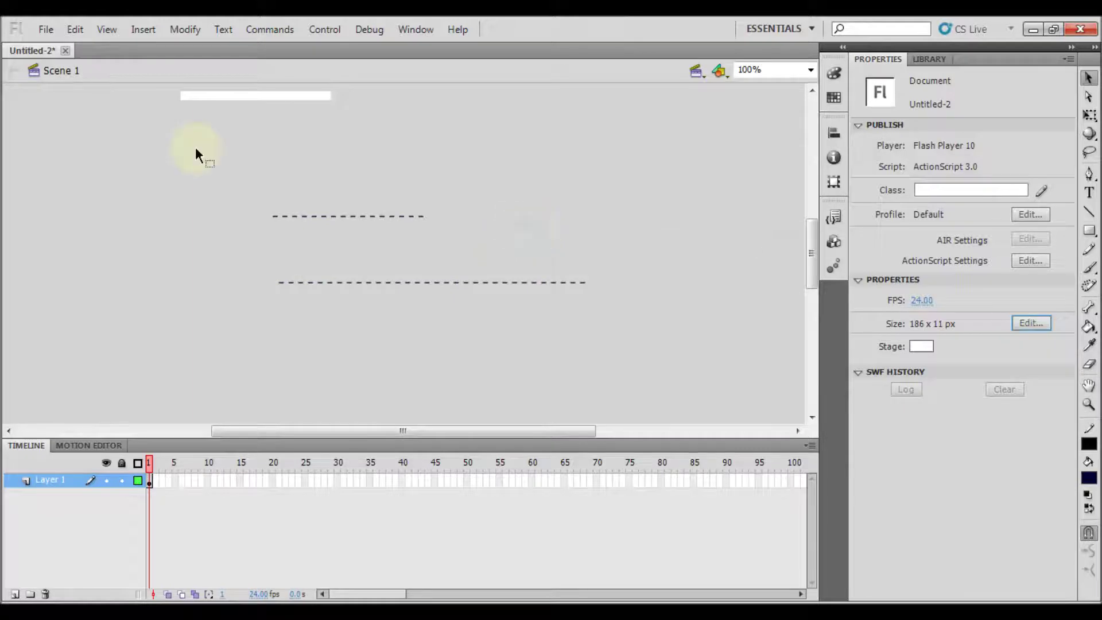
Select all the shapes of the shorter upper dashed line and delete them
click(458, 238)
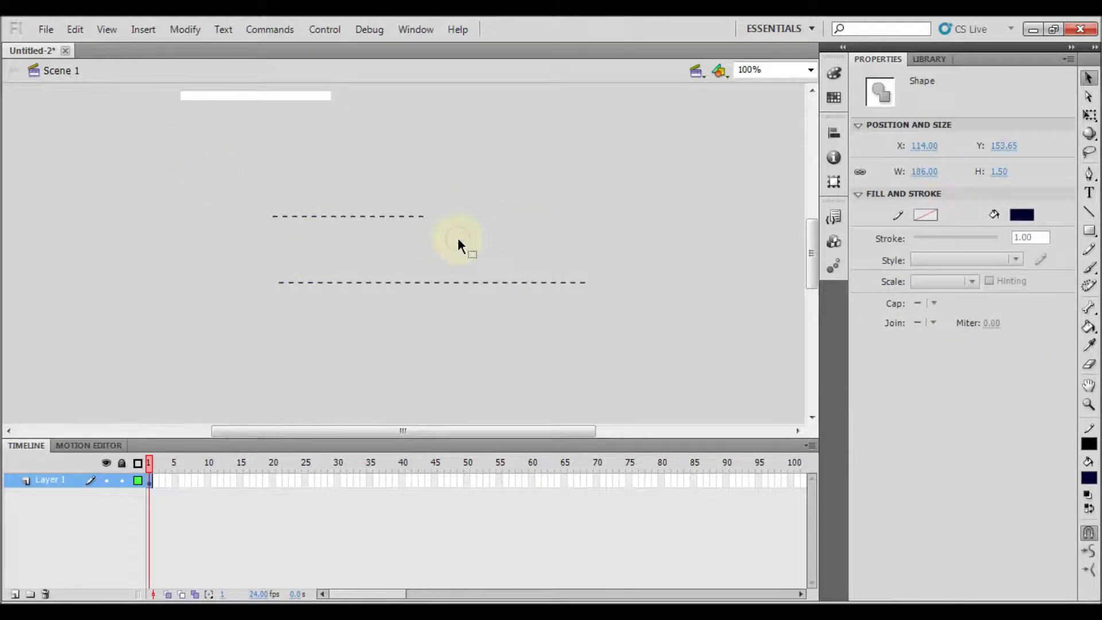
click(83, 30)
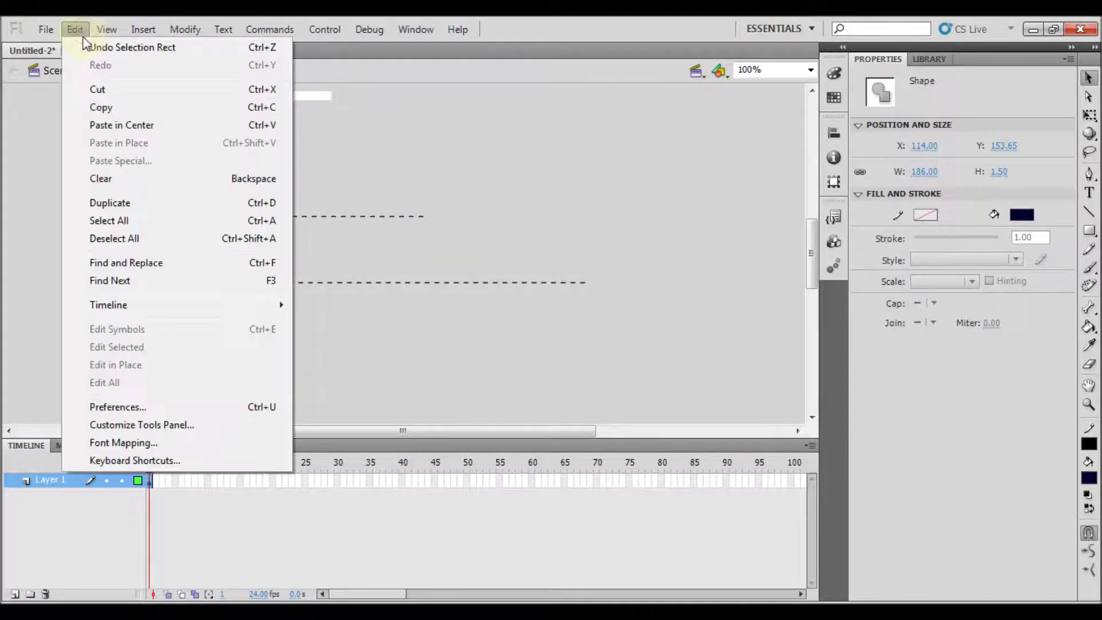
click(103, 179)
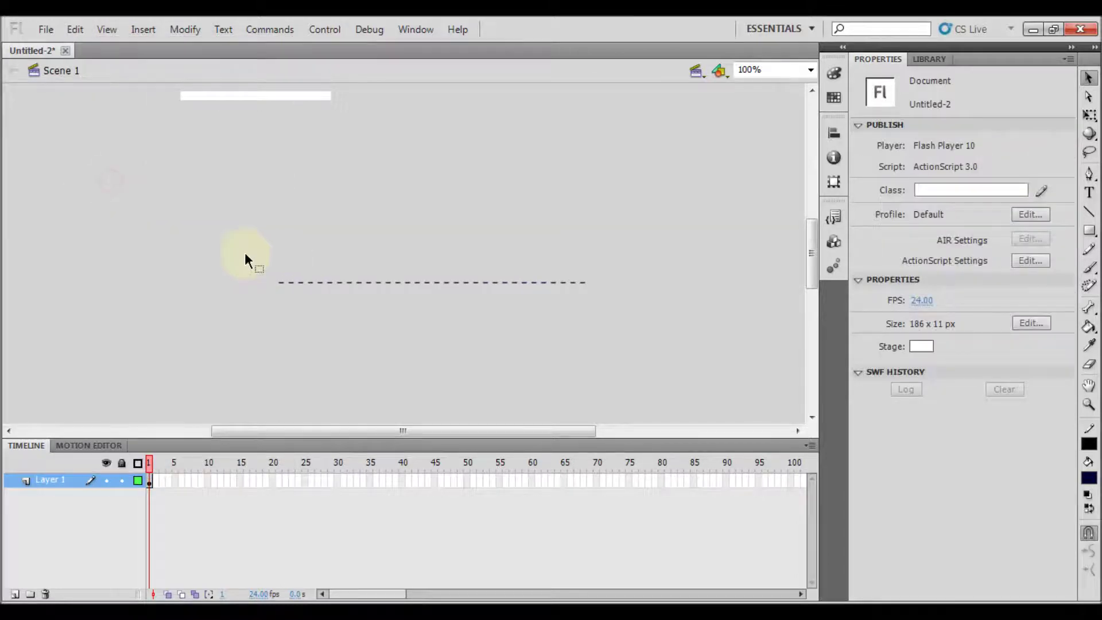
Select the remaining long dashed text and break it apart twice into plain shapes
drag(606, 333, 261, 261)
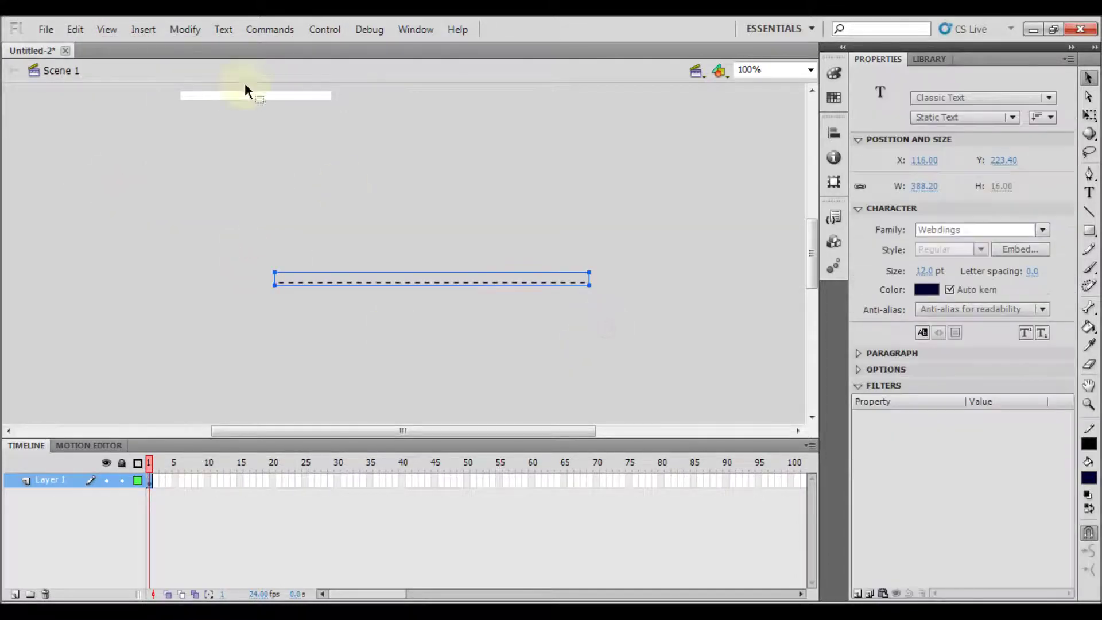
click(183, 30)
click(210, 90)
click(184, 29)
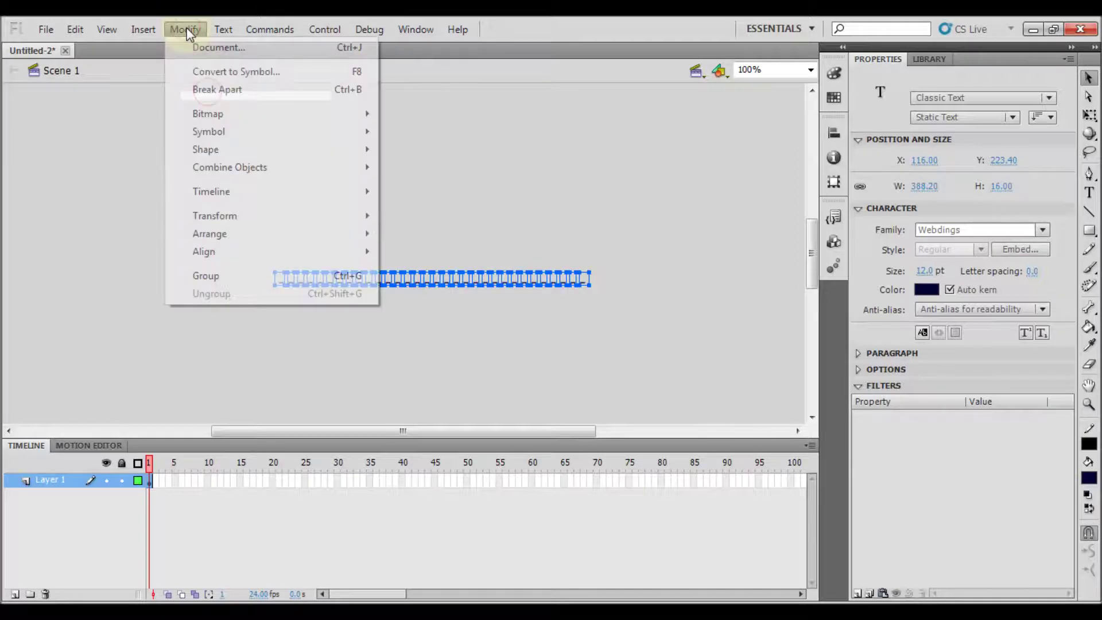
mouse_move(208, 113)
click(212, 90)
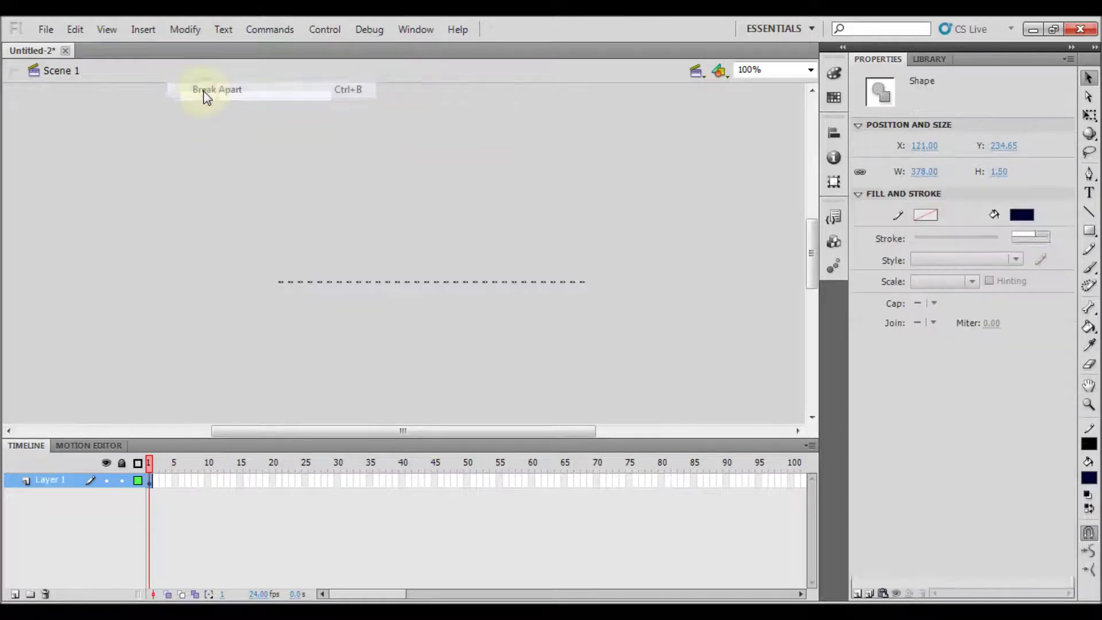
Convert the long dashed line to a movie clip symbol with its registration point at the upper-left corner
click(184, 29)
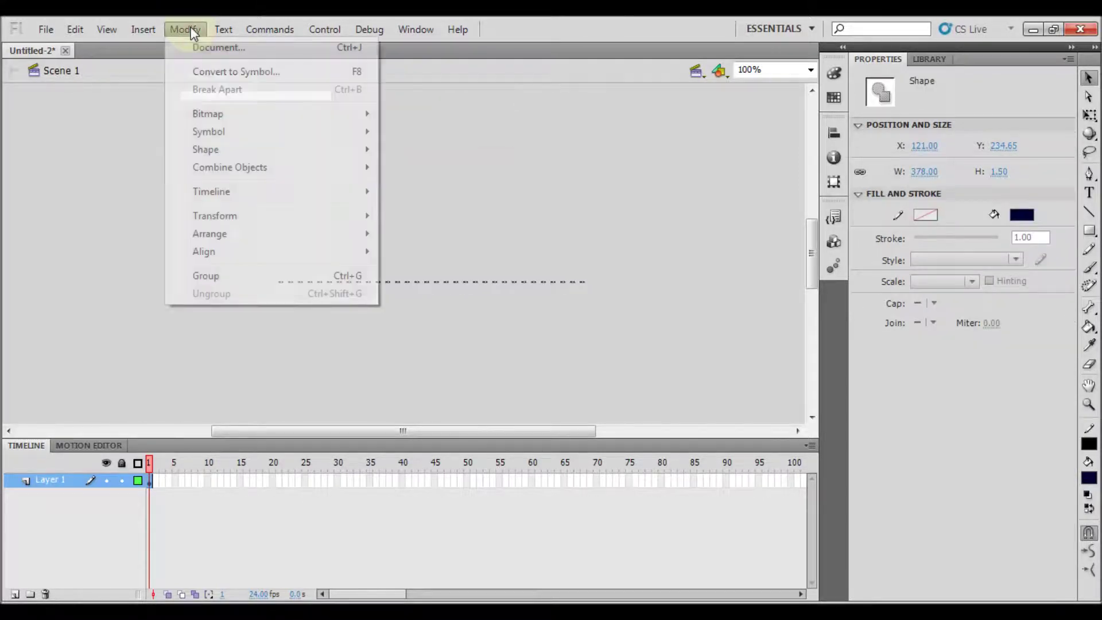
click(207, 73)
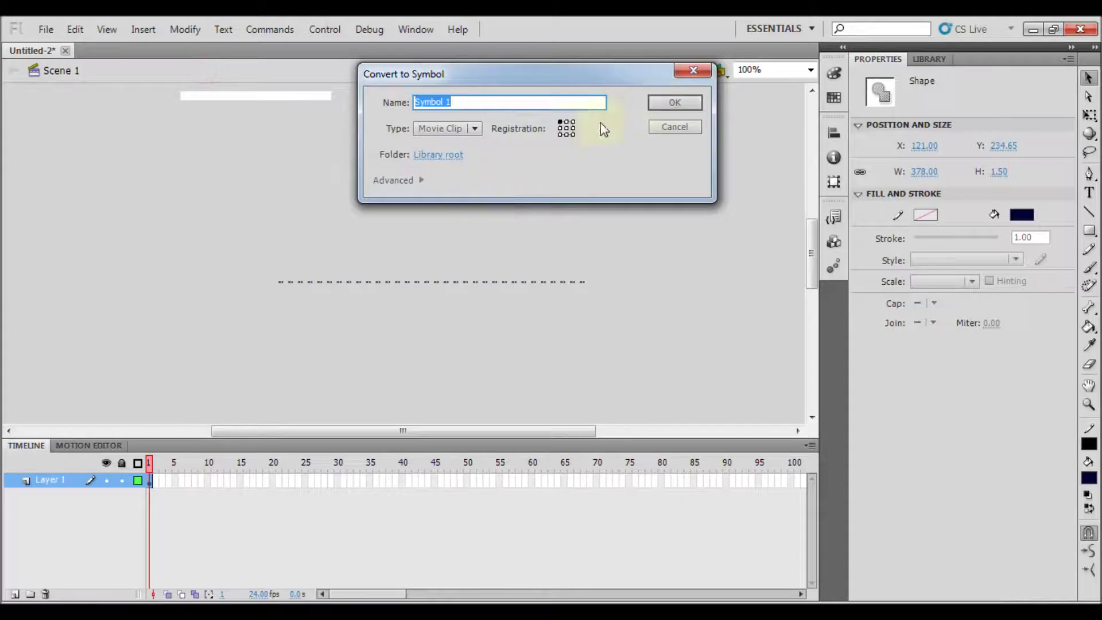
click(562, 125)
click(658, 102)
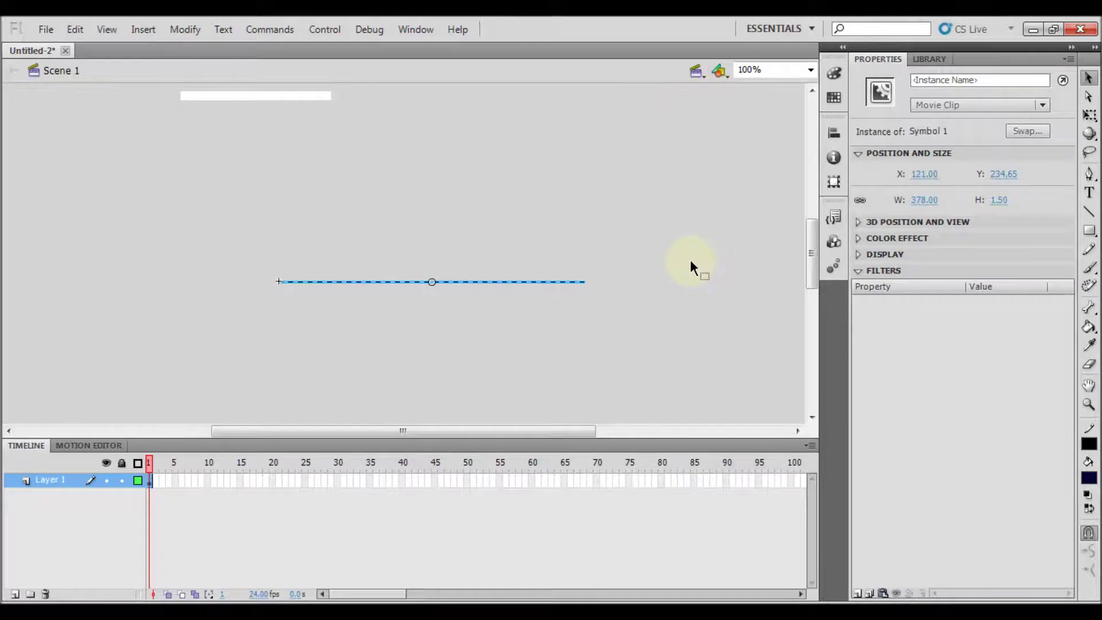
click(431, 298)
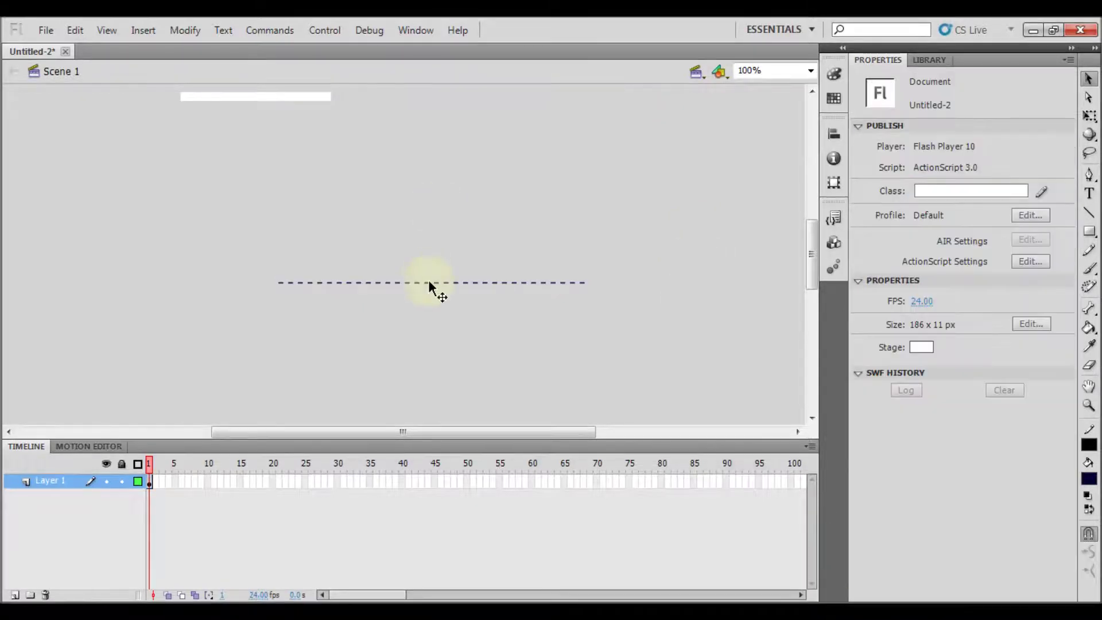
Align the dashed line movie clip to the stage's right edge and top edge
click(430, 281)
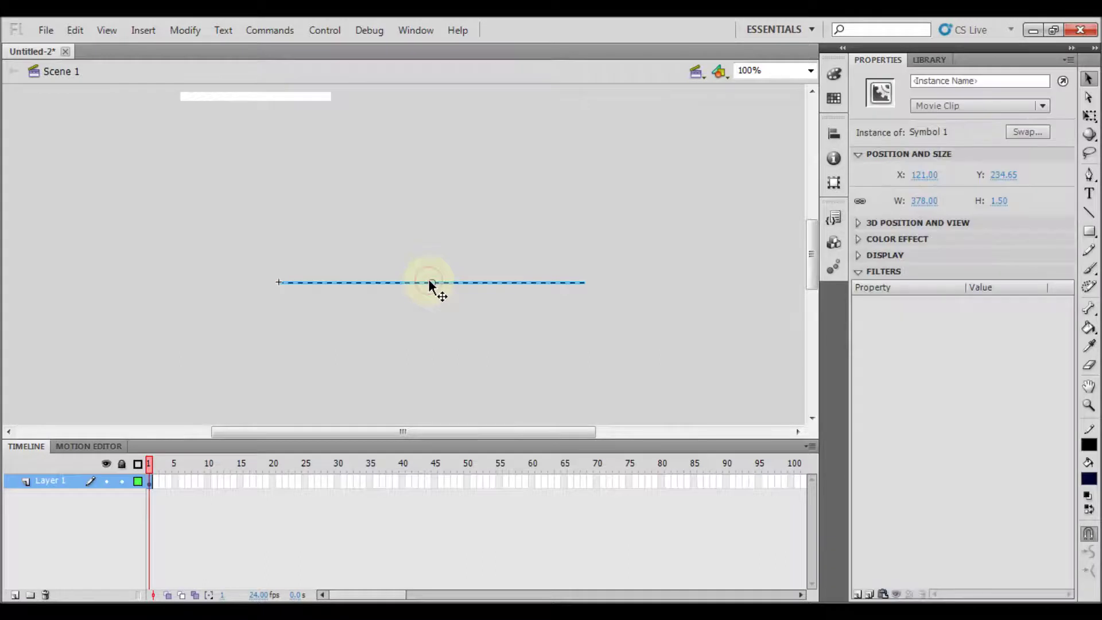
click(834, 133)
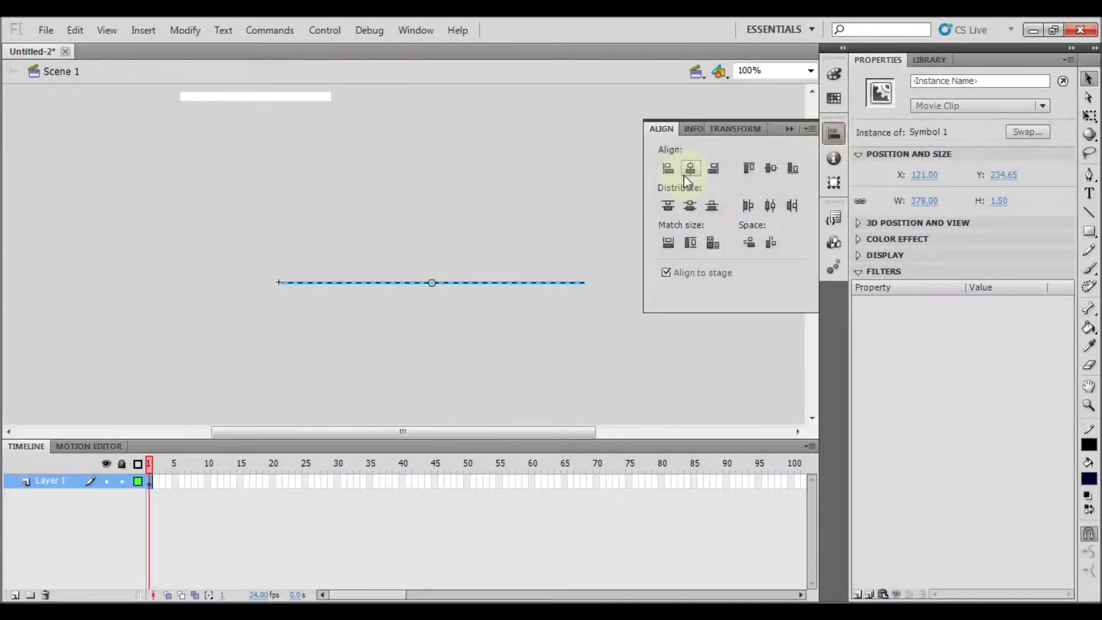
click(713, 170)
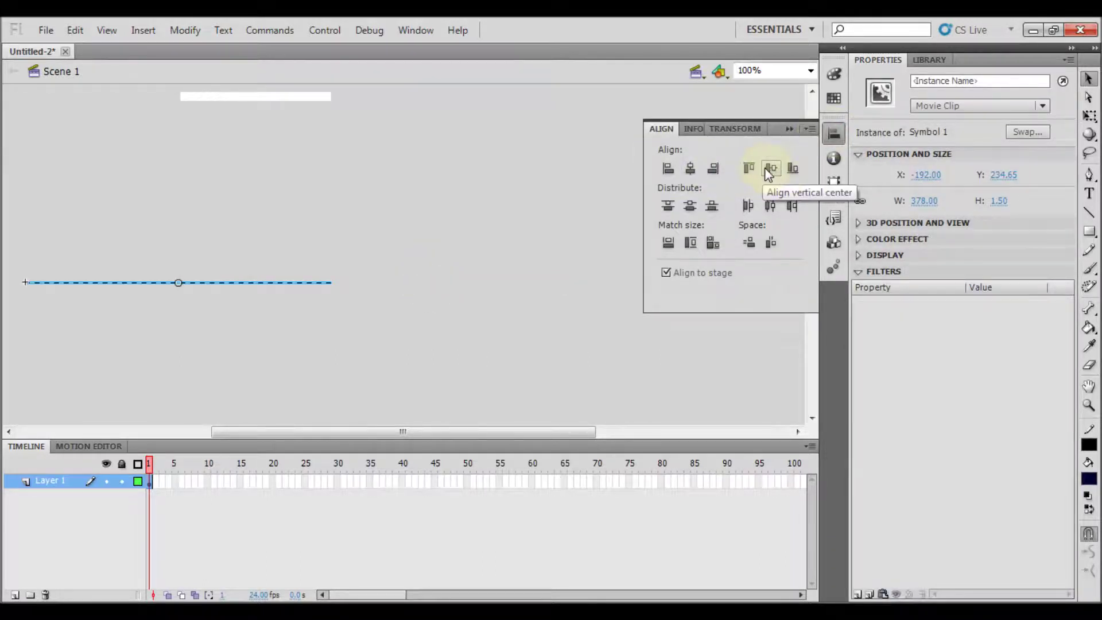
click(750, 168)
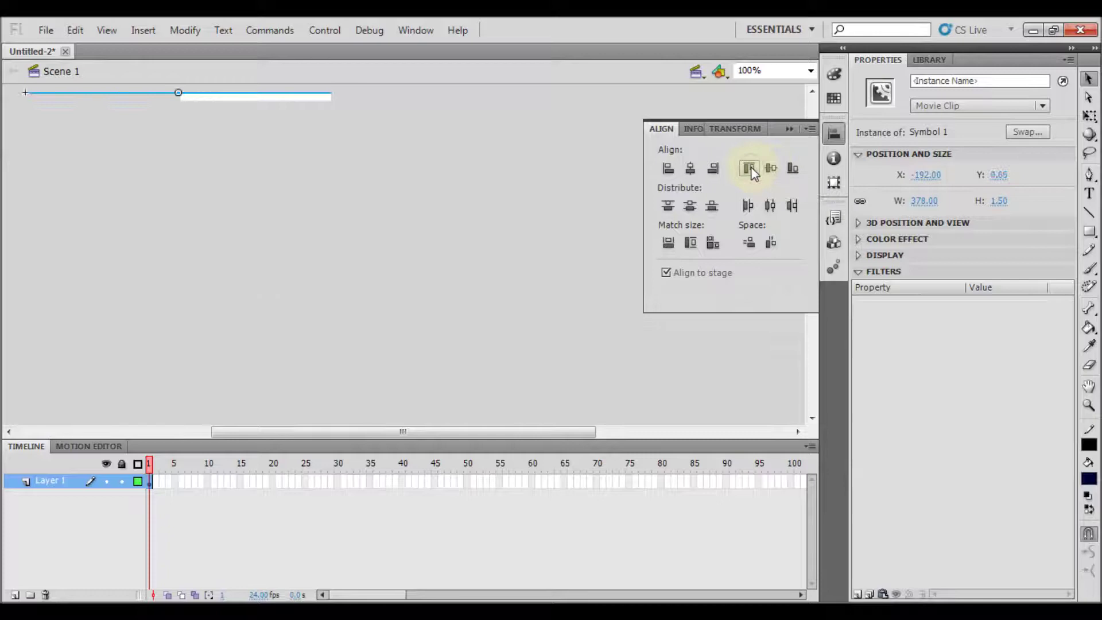
click(456, 205)
scroll(419, 202, up, 2)
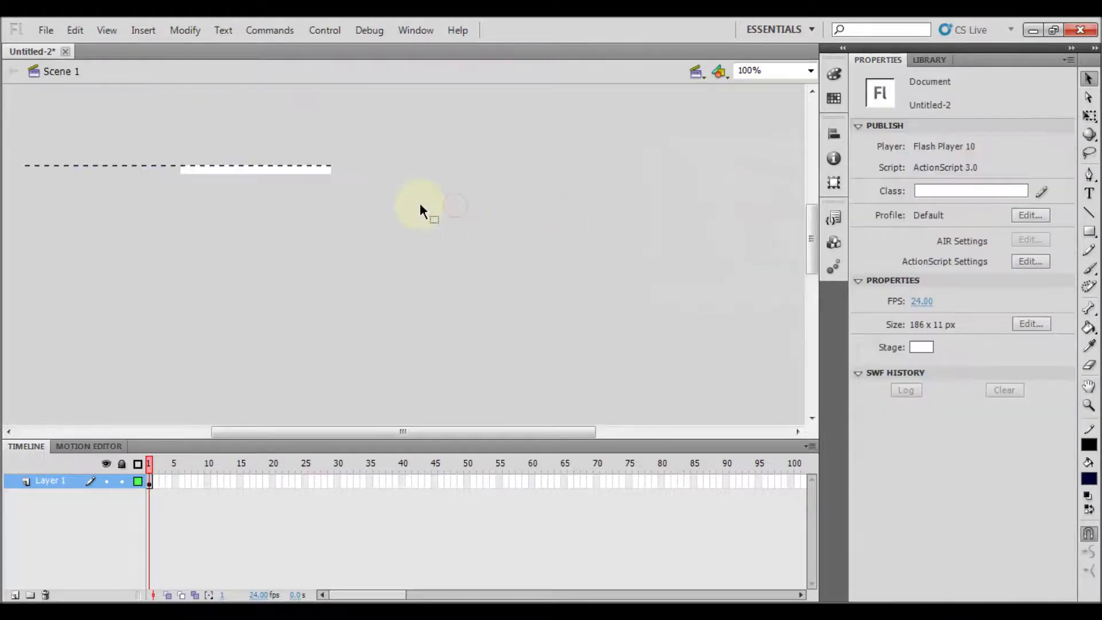
Copy the dashed line movie clip and paste it onto a new layer above Layer 1
click(114, 166)
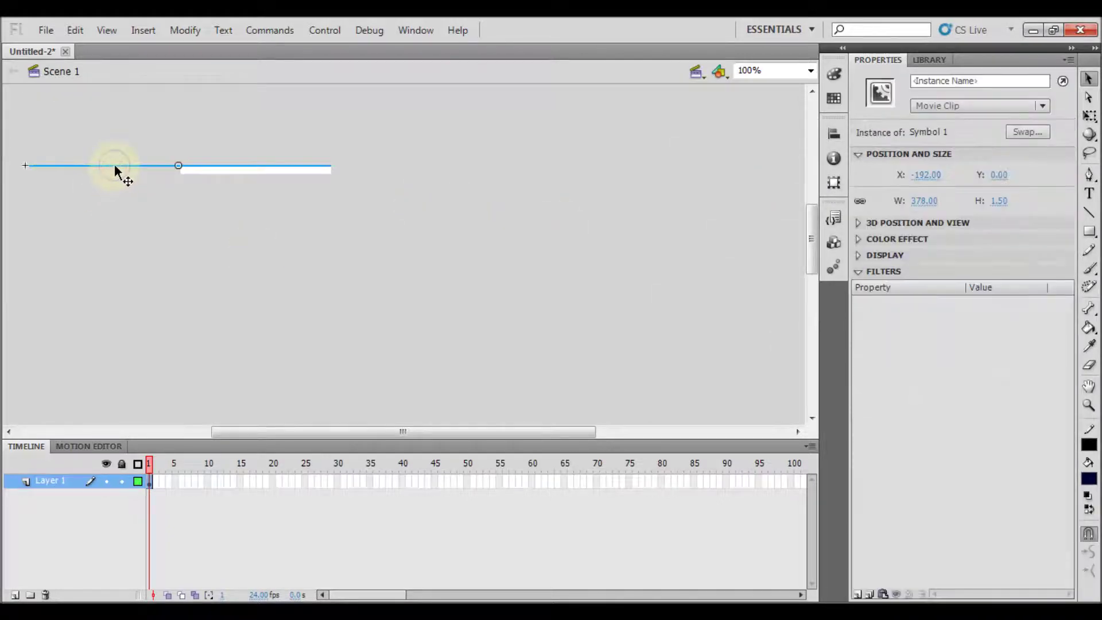
right_click(114, 167)
click(155, 126)
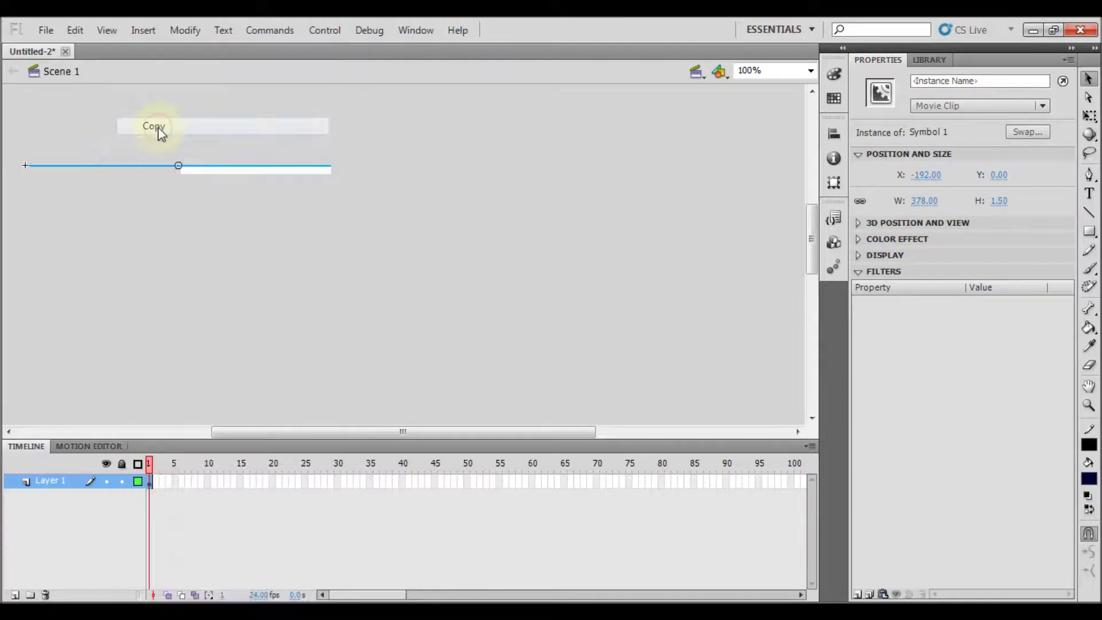
click(124, 291)
click(15, 596)
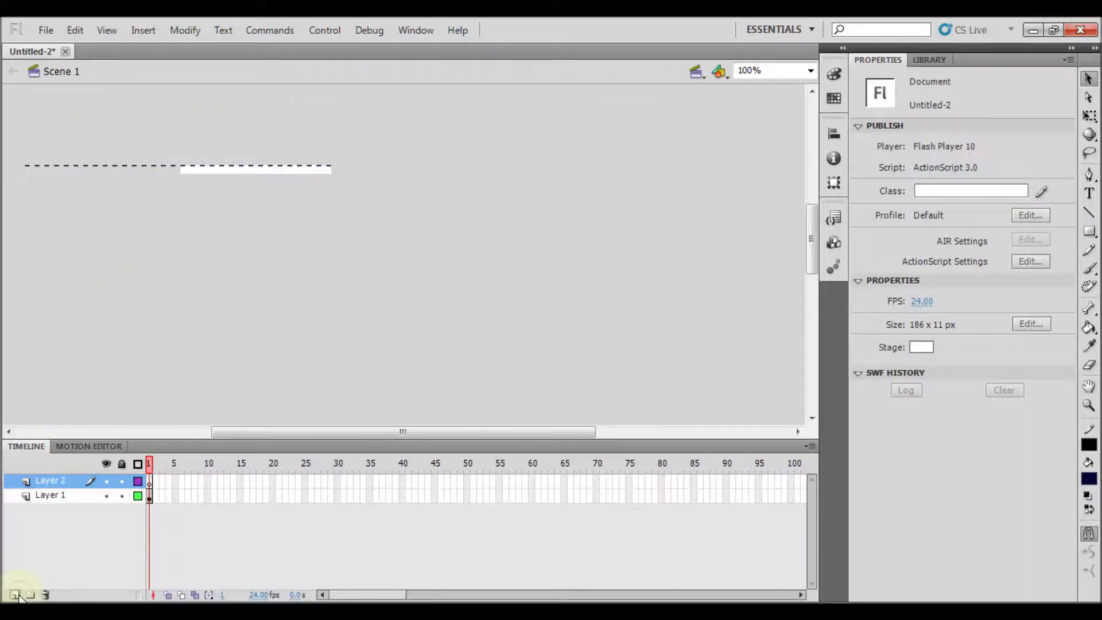
right_click(168, 294)
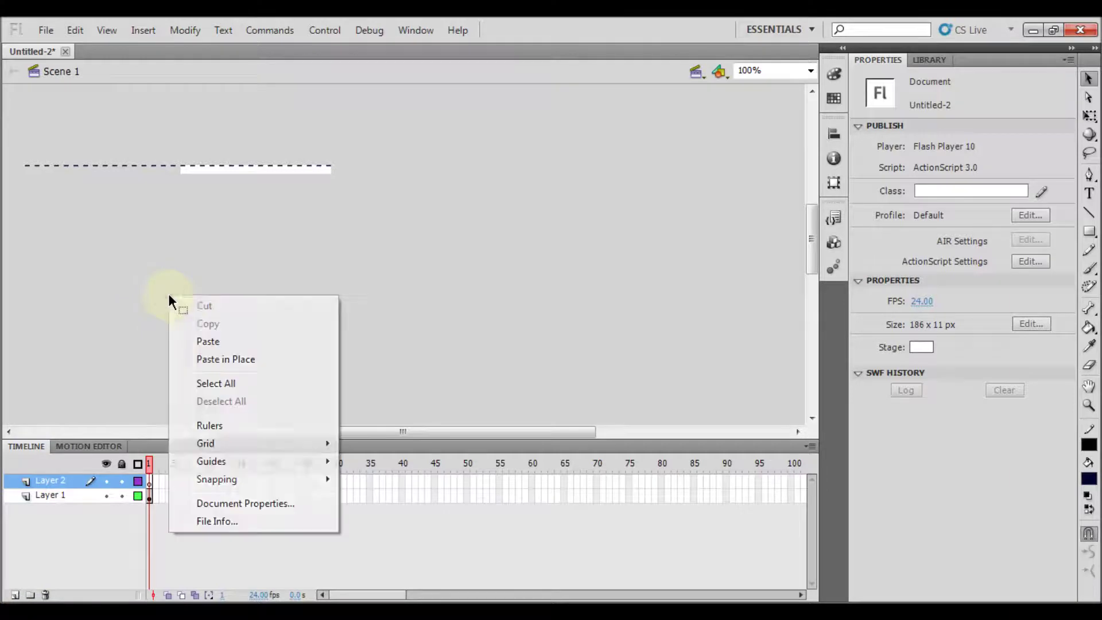
click(207, 342)
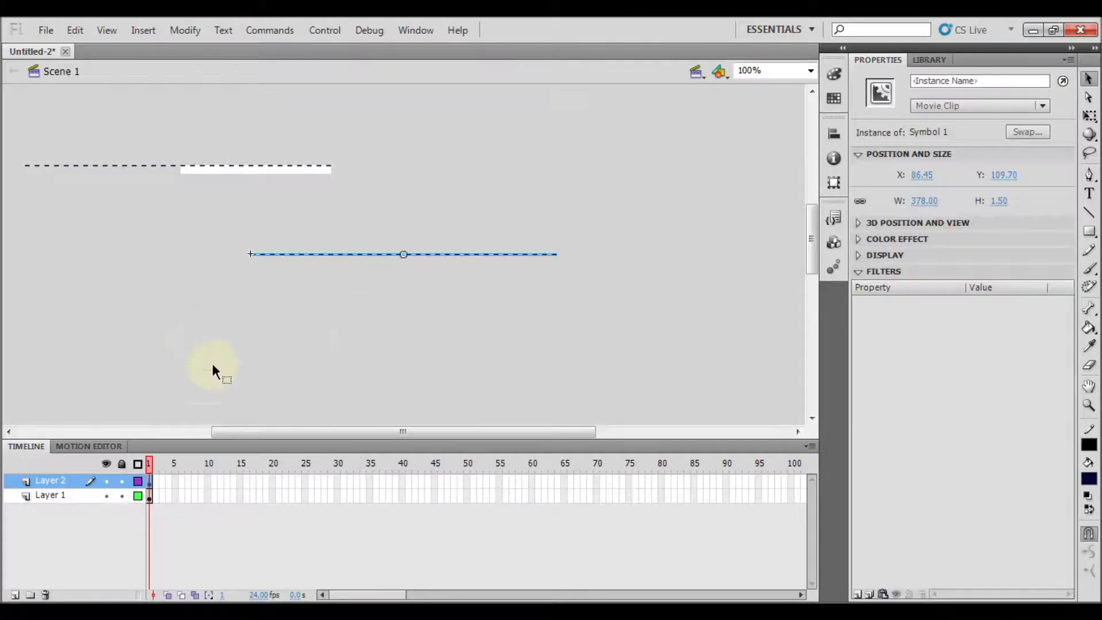
click(201, 377)
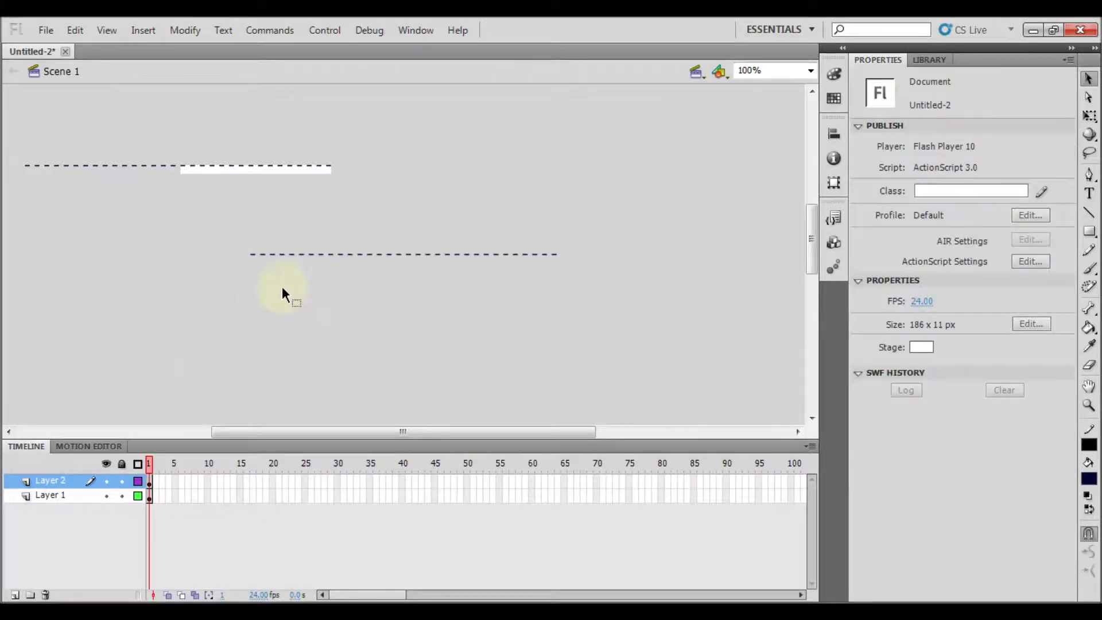
Align the pasted dashed line on Layer 2 to the stage's left edge and bottom edge
click(344, 254)
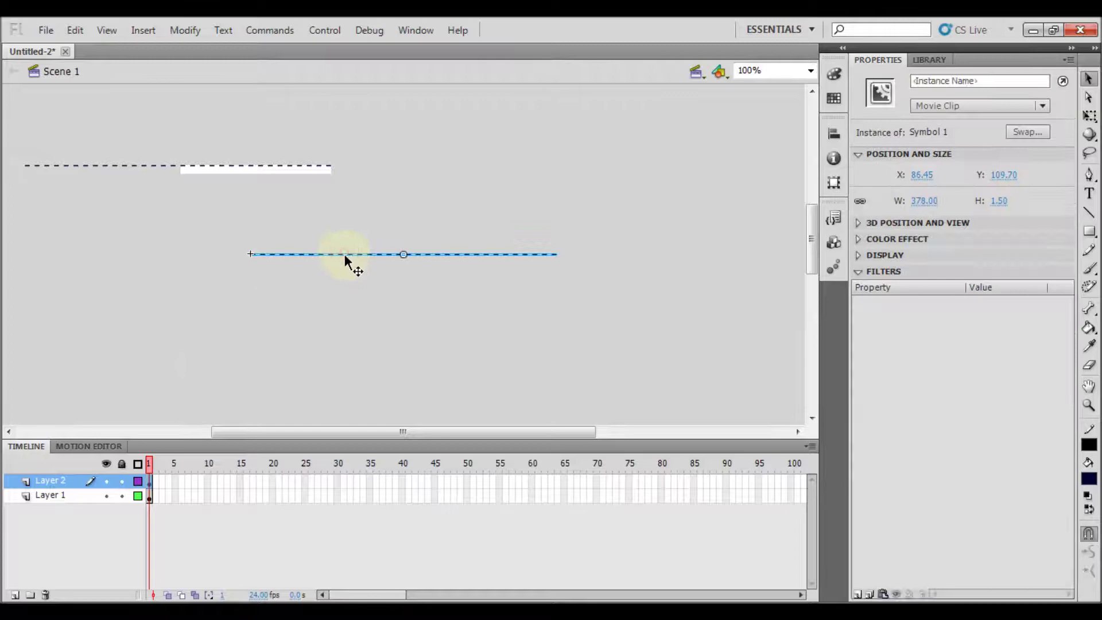
click(835, 136)
click(669, 168)
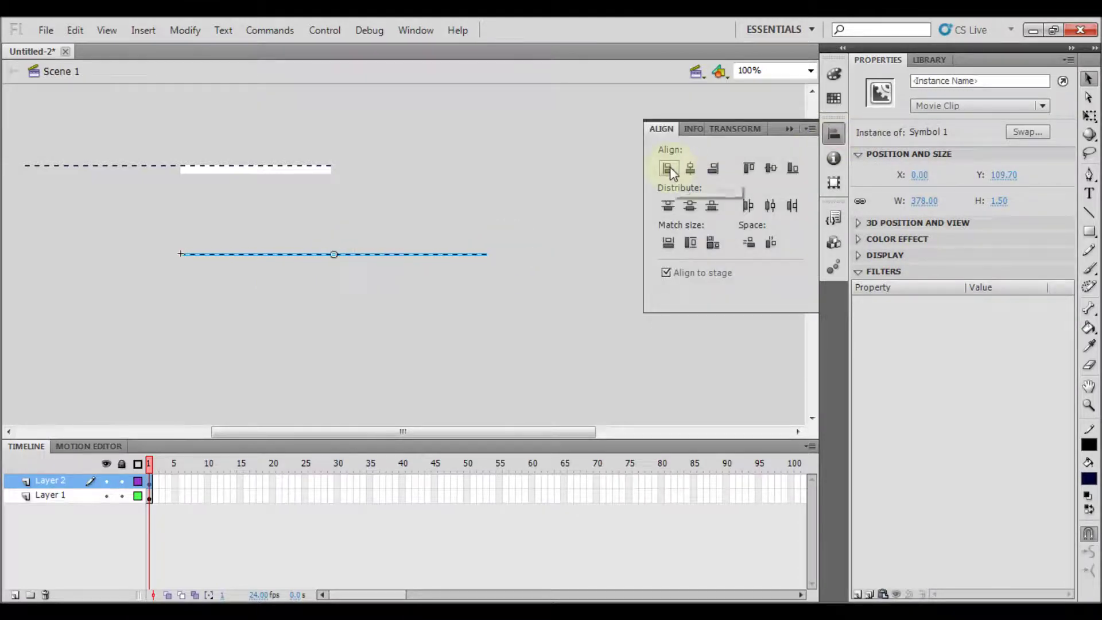
click(795, 168)
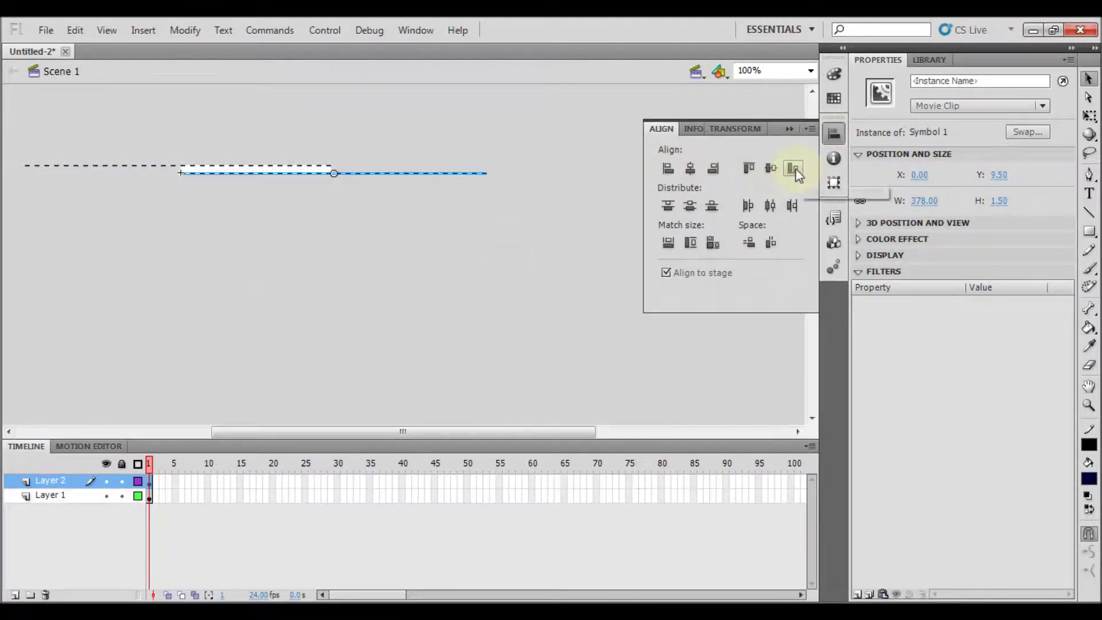
click(390, 298)
scroll(273, 235, up, 2)
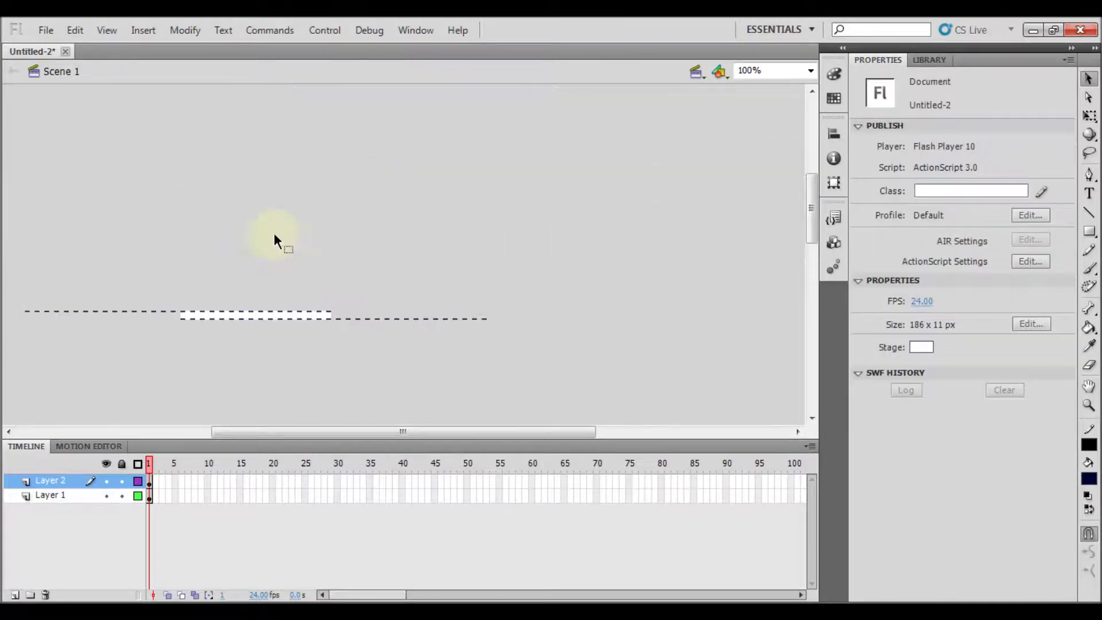
scroll(308, 281, down, 1)
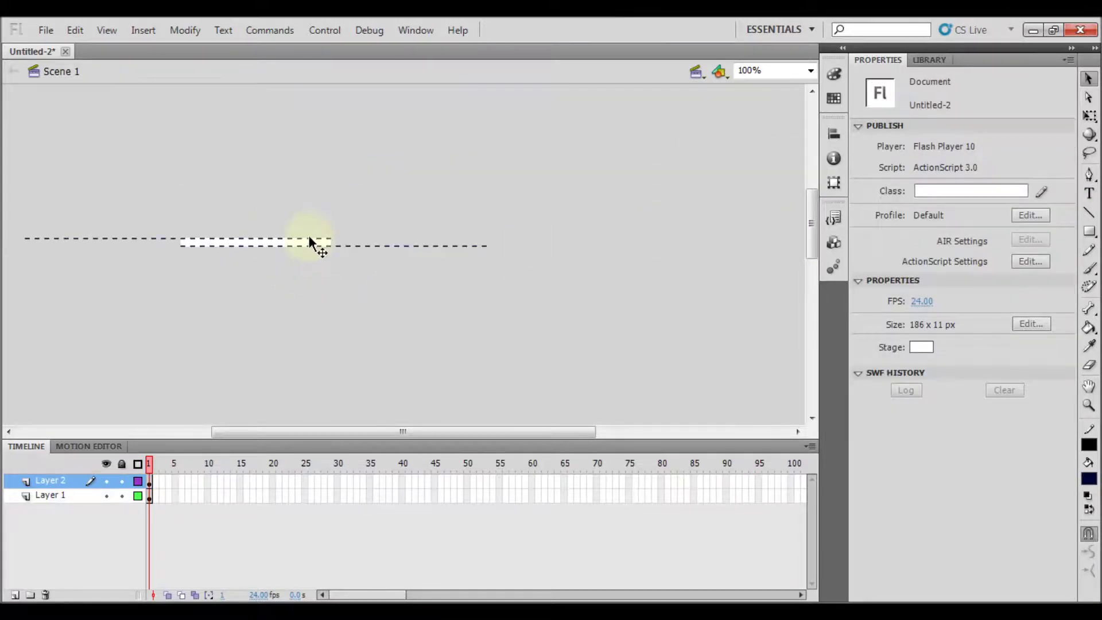
click(310, 241)
click(364, 282)
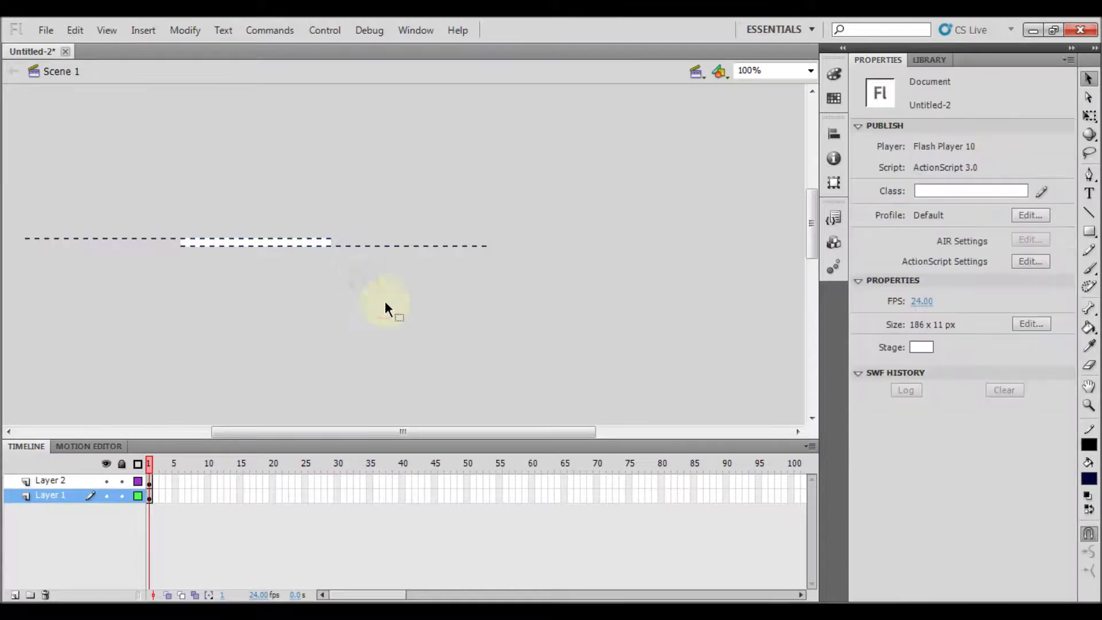
Set the Y position of the upper dashed line on Layer 1 to 2
click(330, 241)
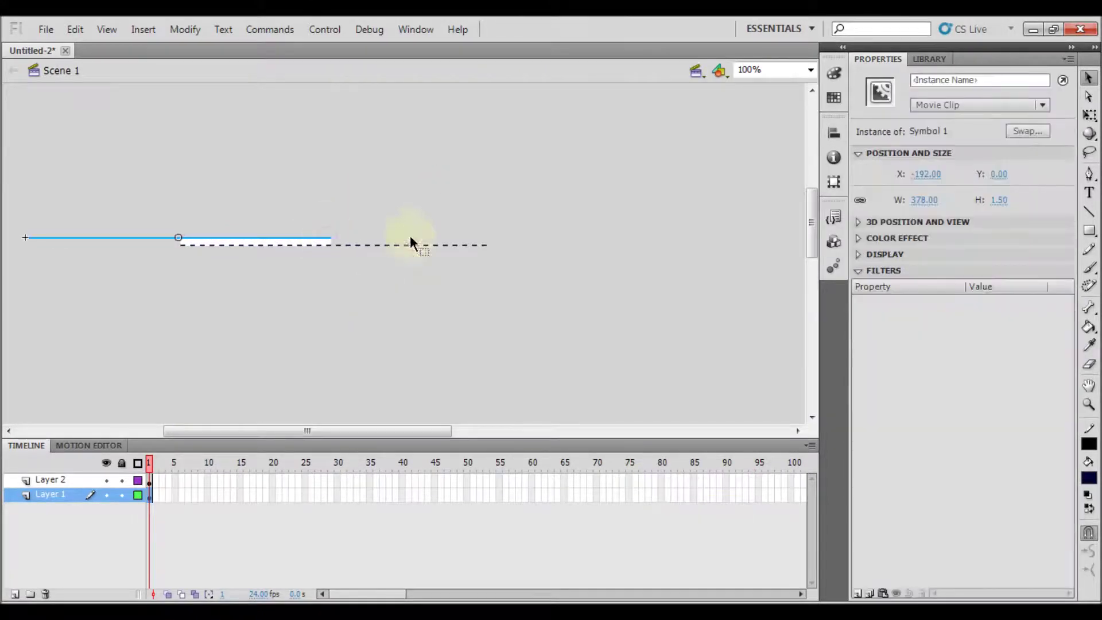
click(992, 174)
text(2)
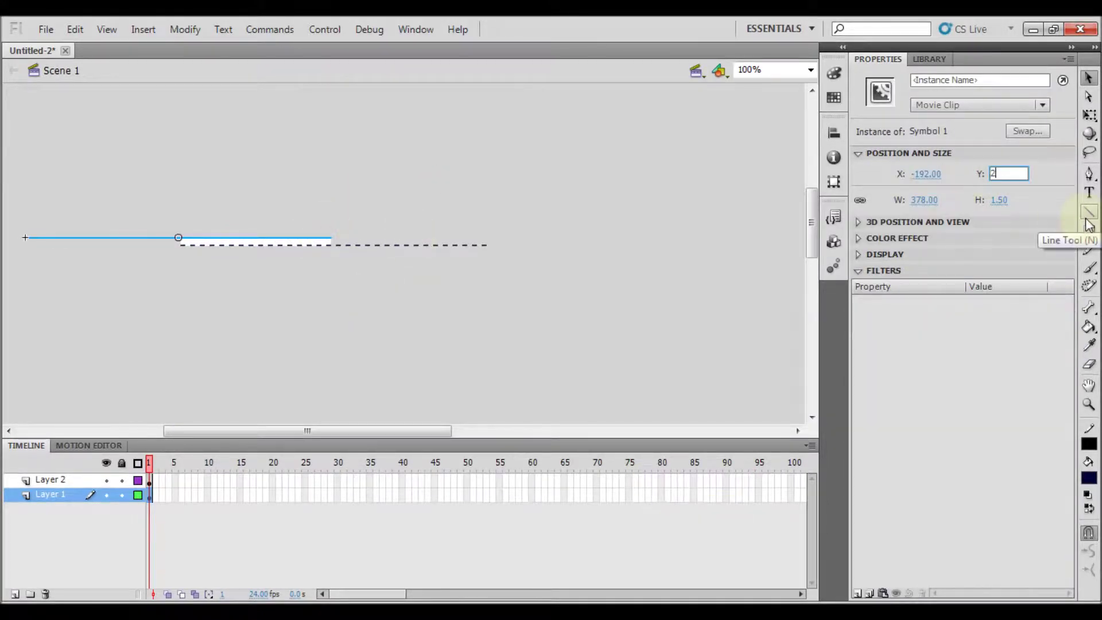
key(Return)
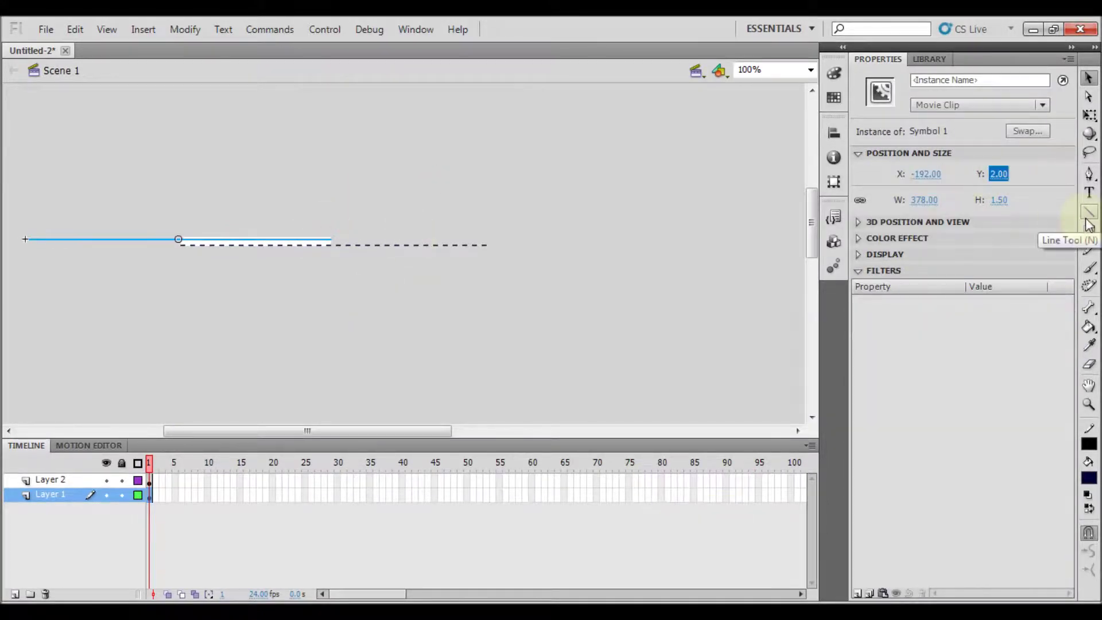
Set the Y position of the lower dashed line on Layer 2 to 7.5
click(446, 245)
click(1000, 175)
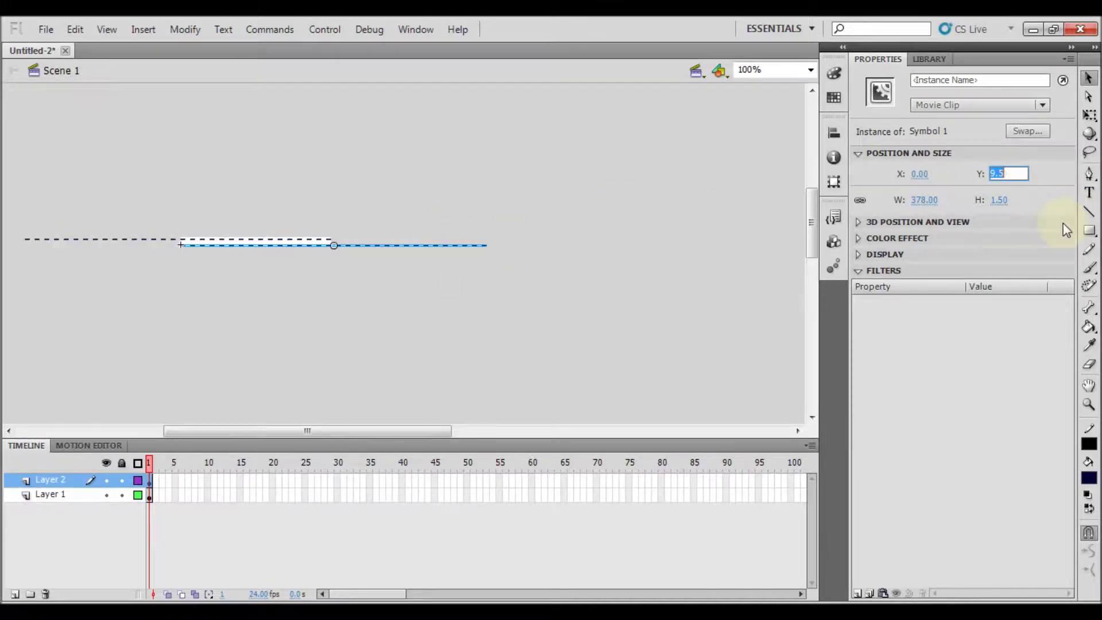
text(7)
key(Return)
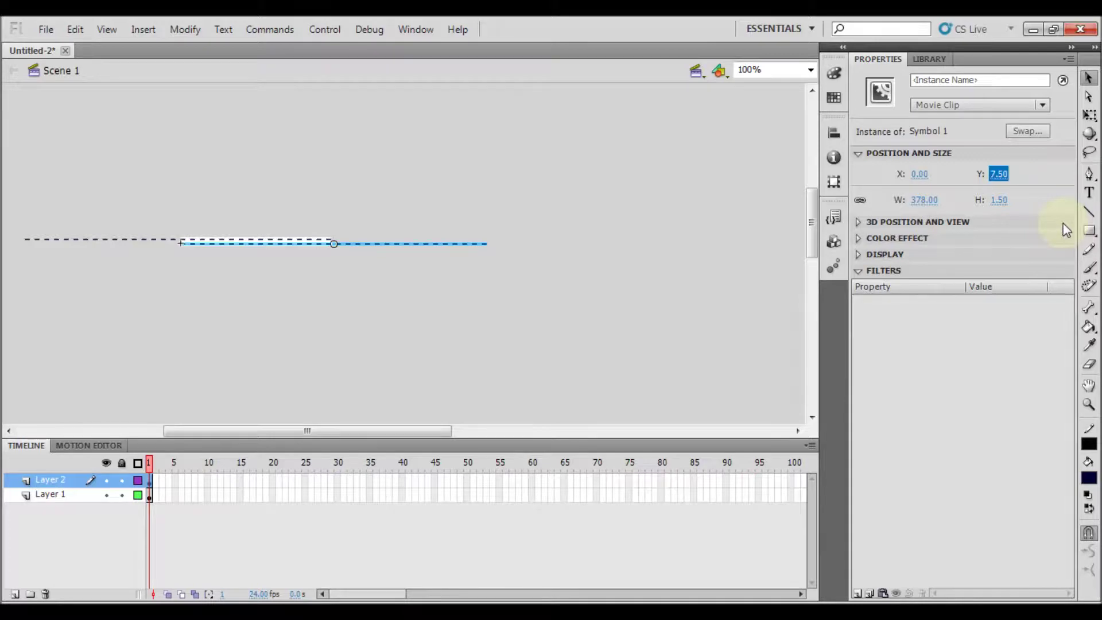
click(610, 366)
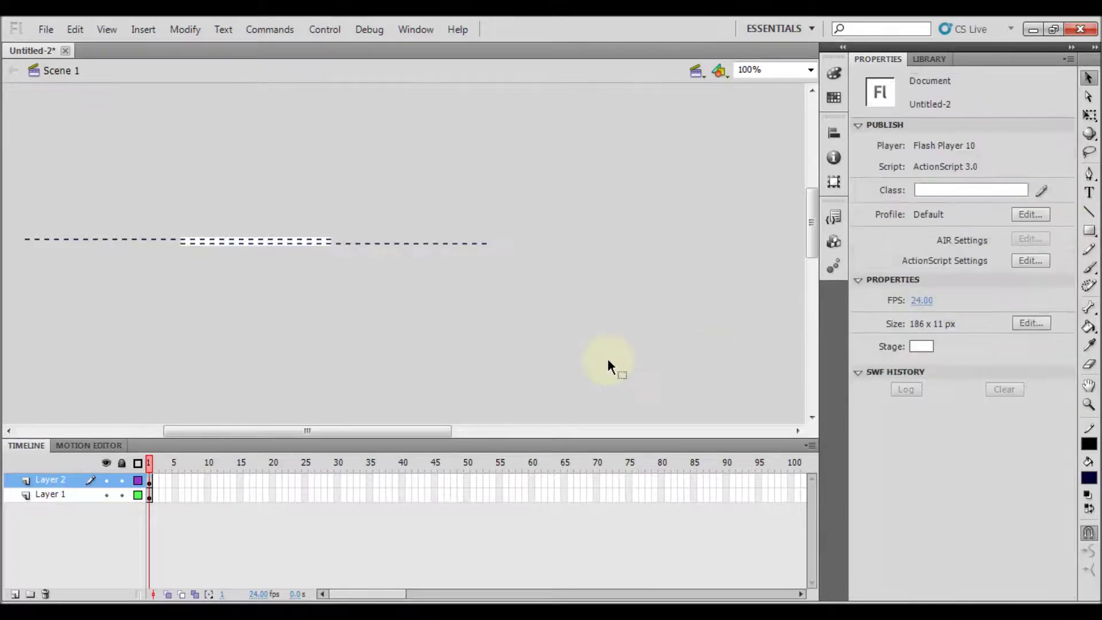
Insert keyframes at frame 55 on both Layer 2 and Layer 1
right_click(500, 482)
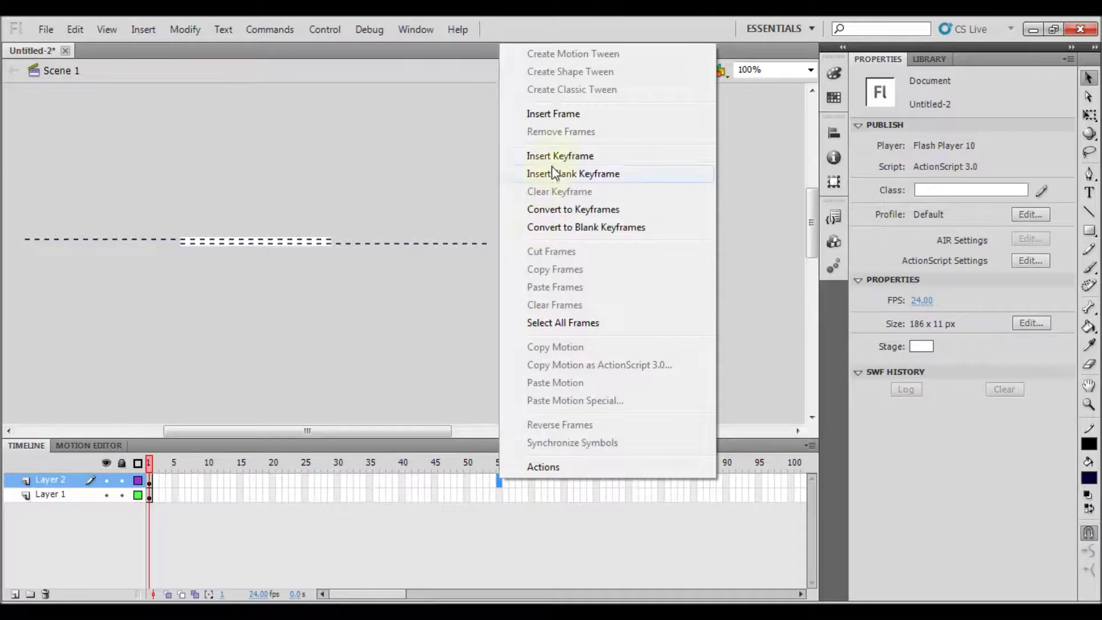
click(552, 173)
click(503, 495)
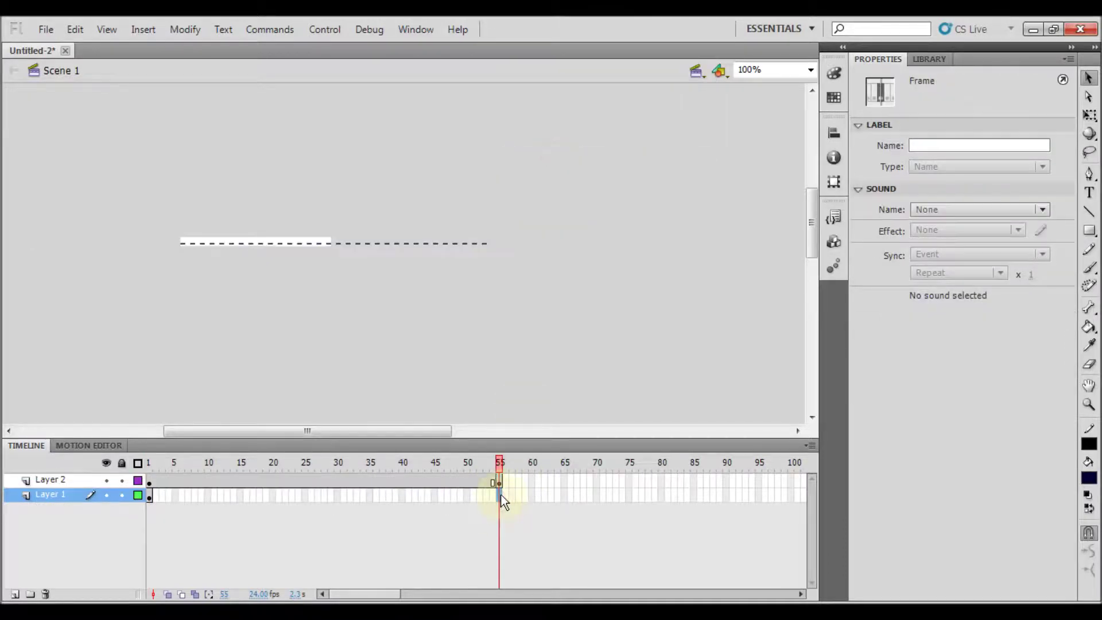
right_click(503, 500)
click(567, 172)
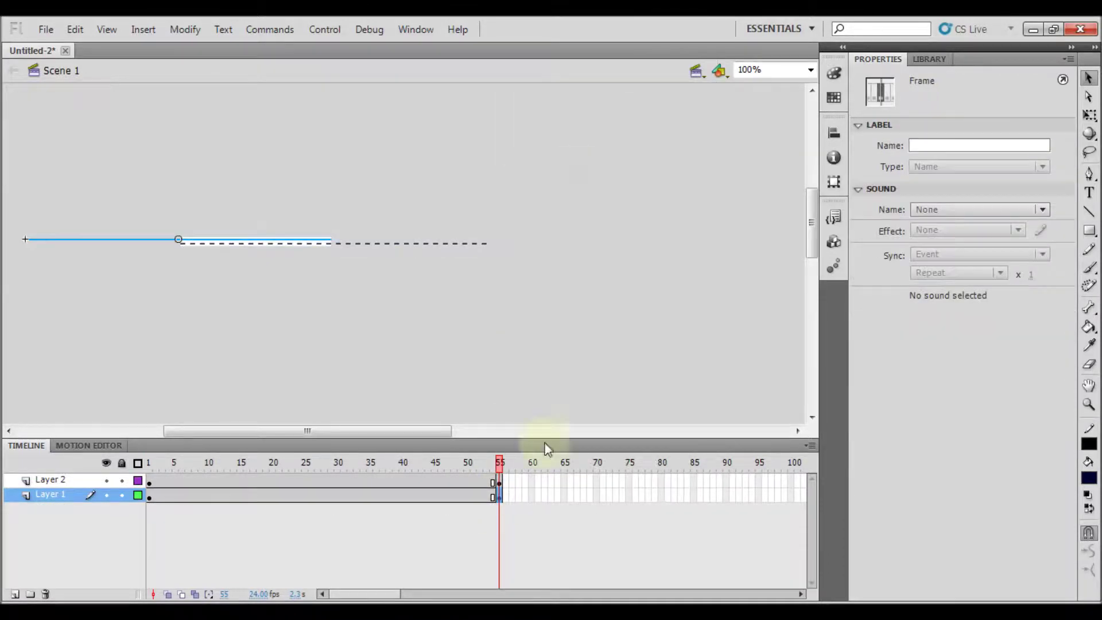
Align the Layer 2 dashed line at frame 55 to the stage's right edge
click(498, 483)
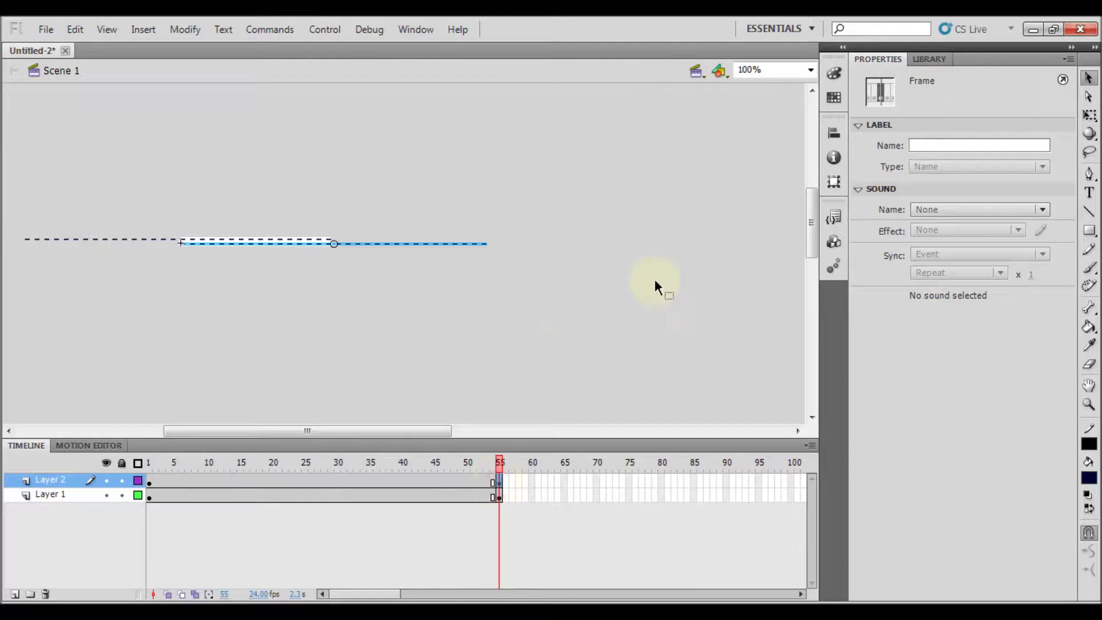
click(834, 134)
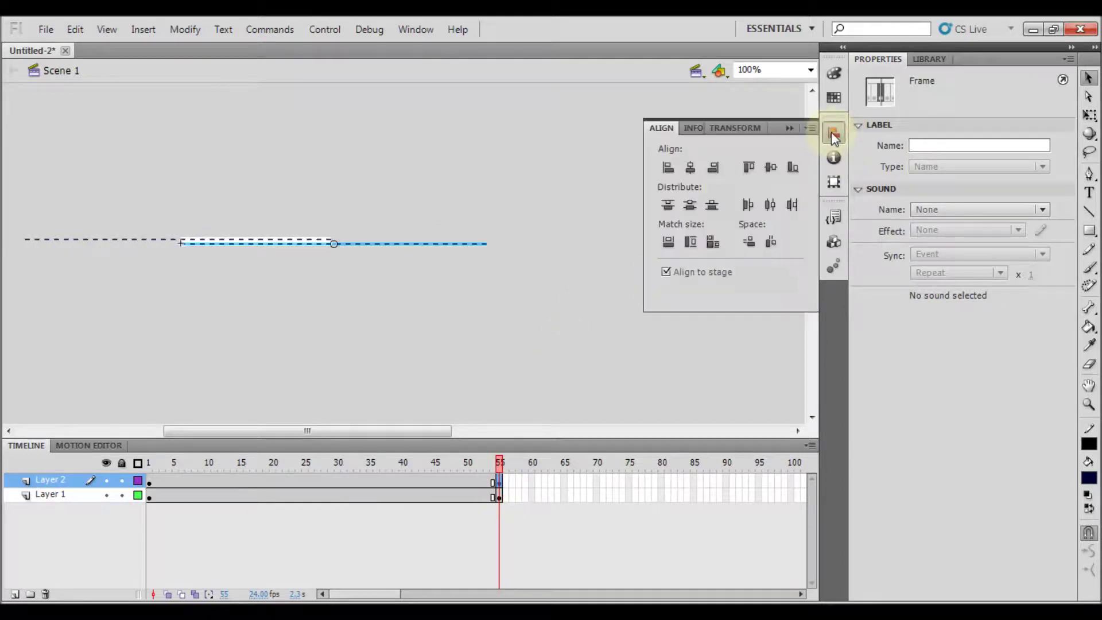
click(718, 169)
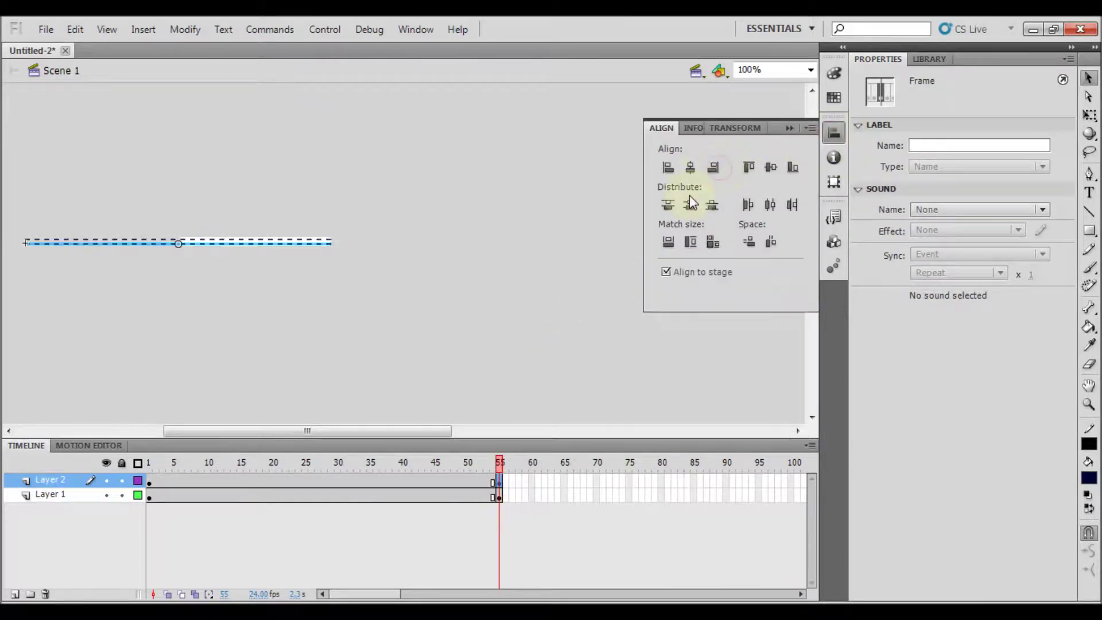
Align the Layer 1 dashed line at frame 55 to the stage's left edge
click(499, 497)
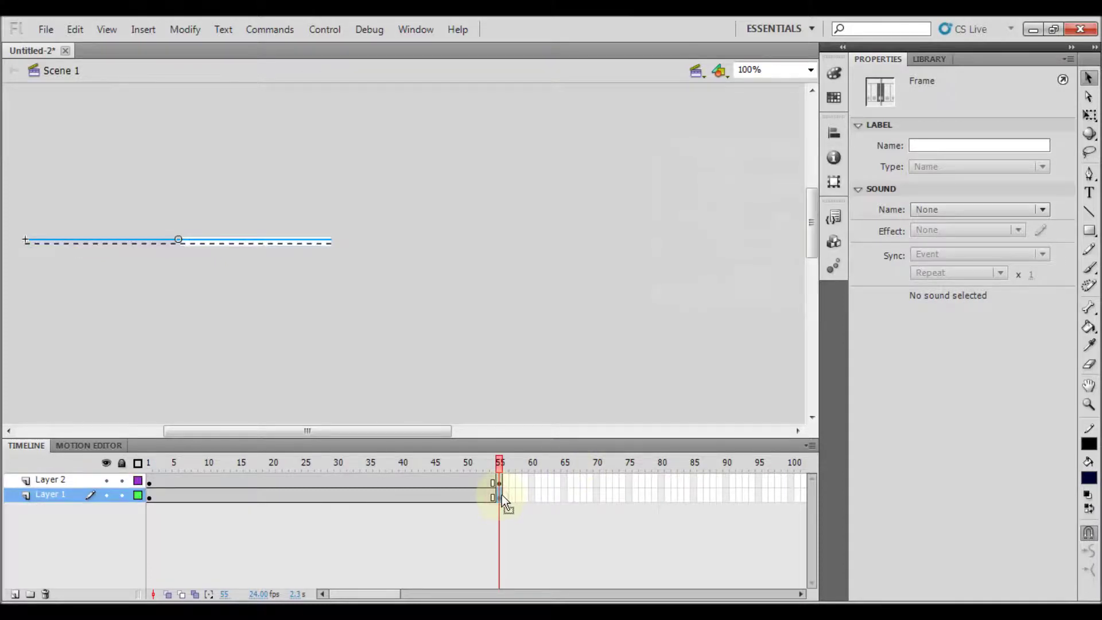
click(833, 135)
click(669, 169)
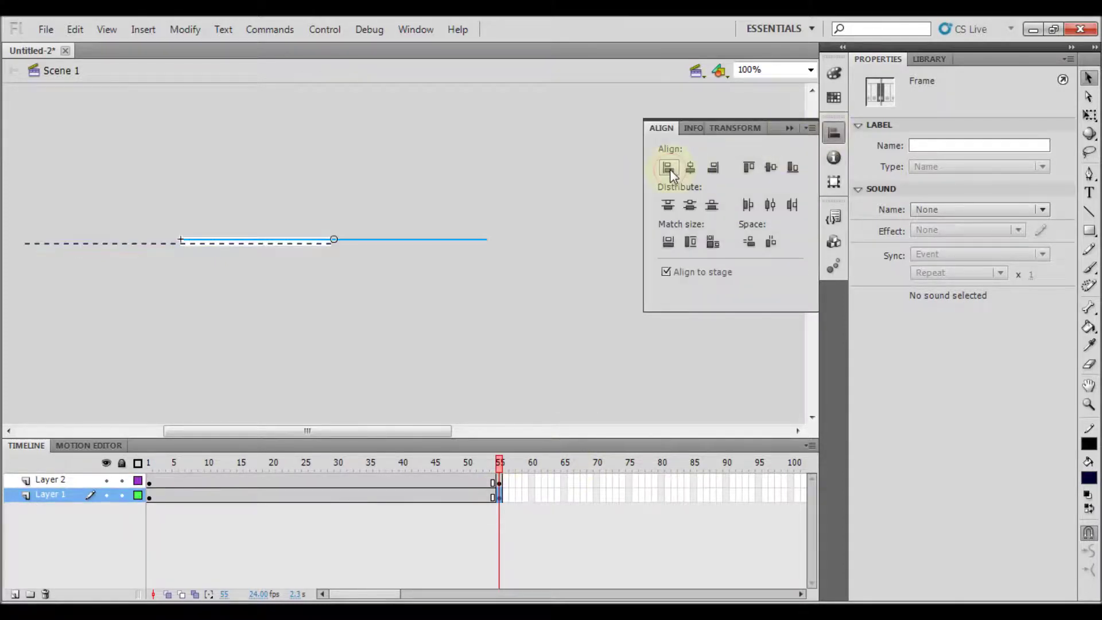
Create classic tweens between frames 1 and 55 on Layer 2 and Layer 1
click(362, 480)
right_click(362, 480)
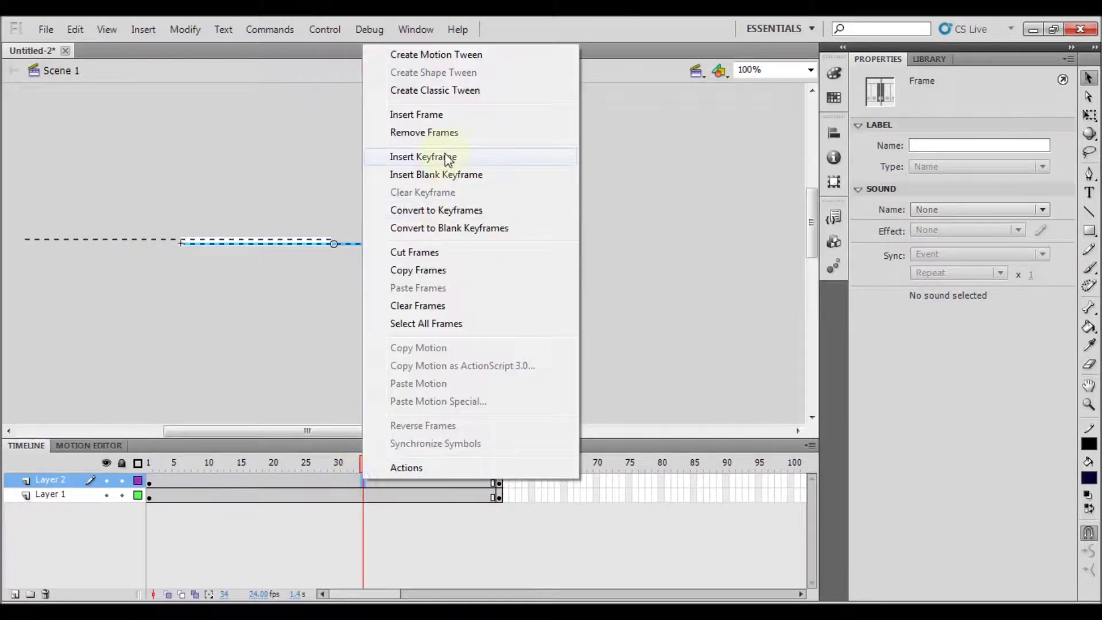
click(446, 92)
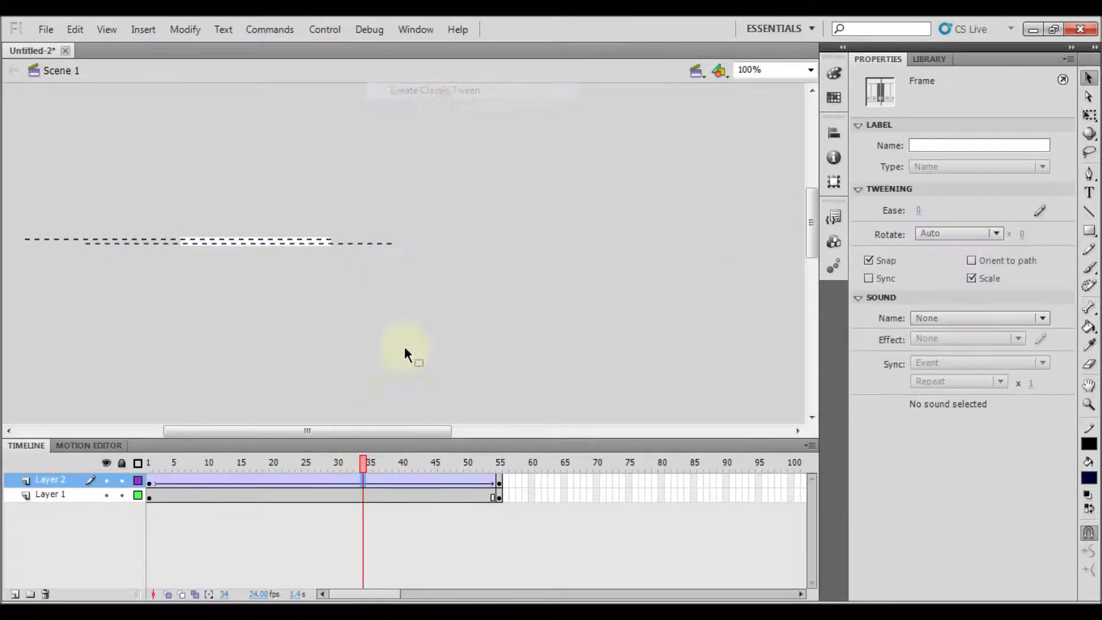
click(382, 494)
right_click(382, 495)
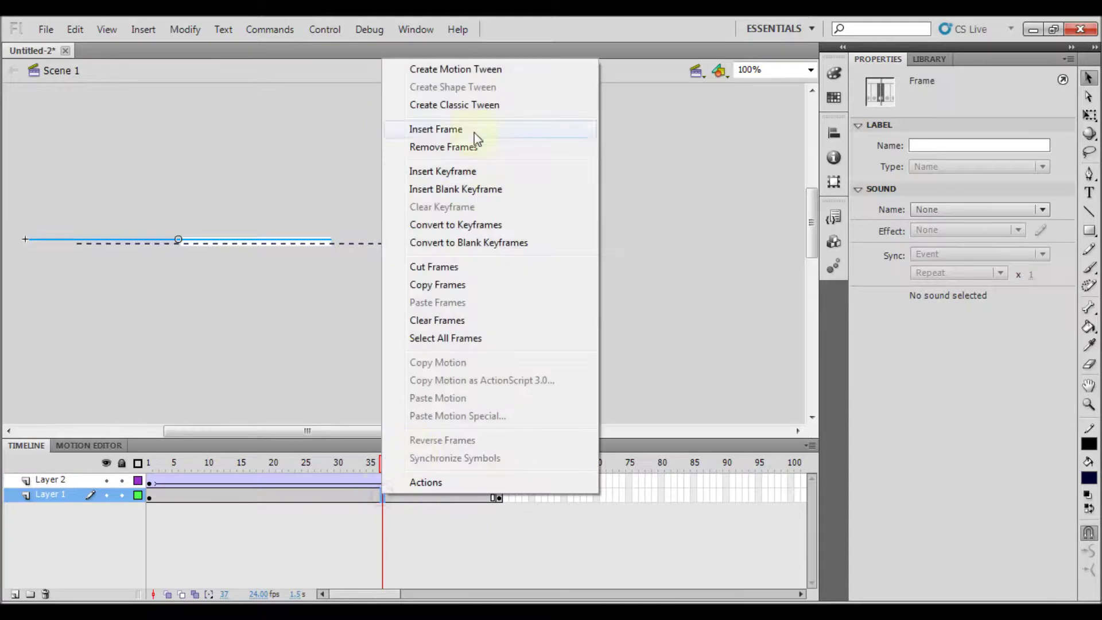
click(525, 311)
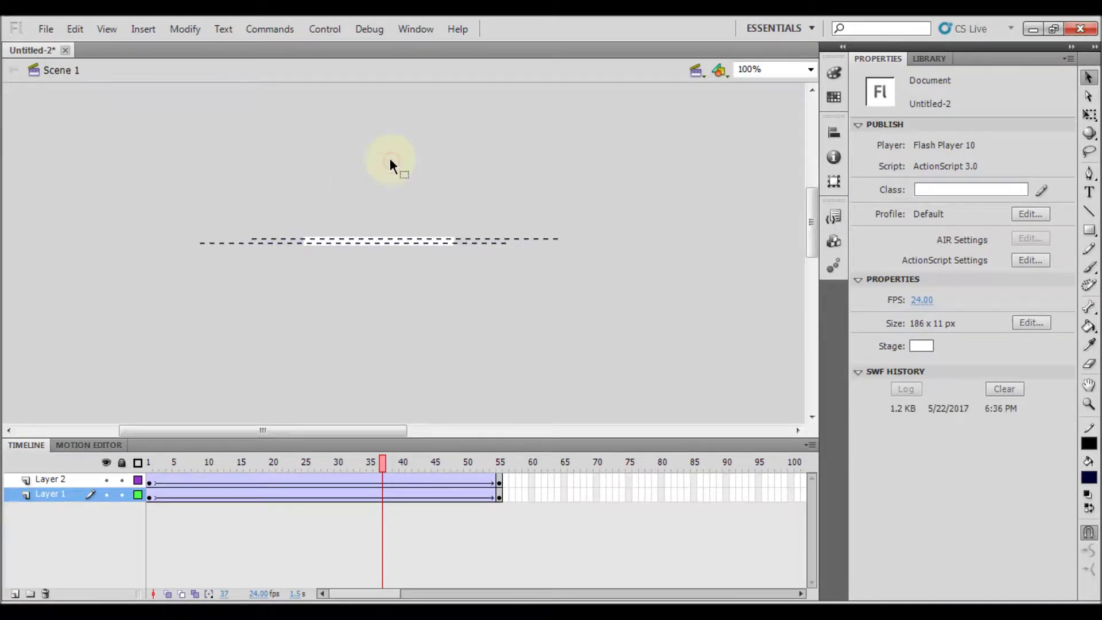
Test the movie to preview the moving dashed lines, and close the preview window
click(323, 30)
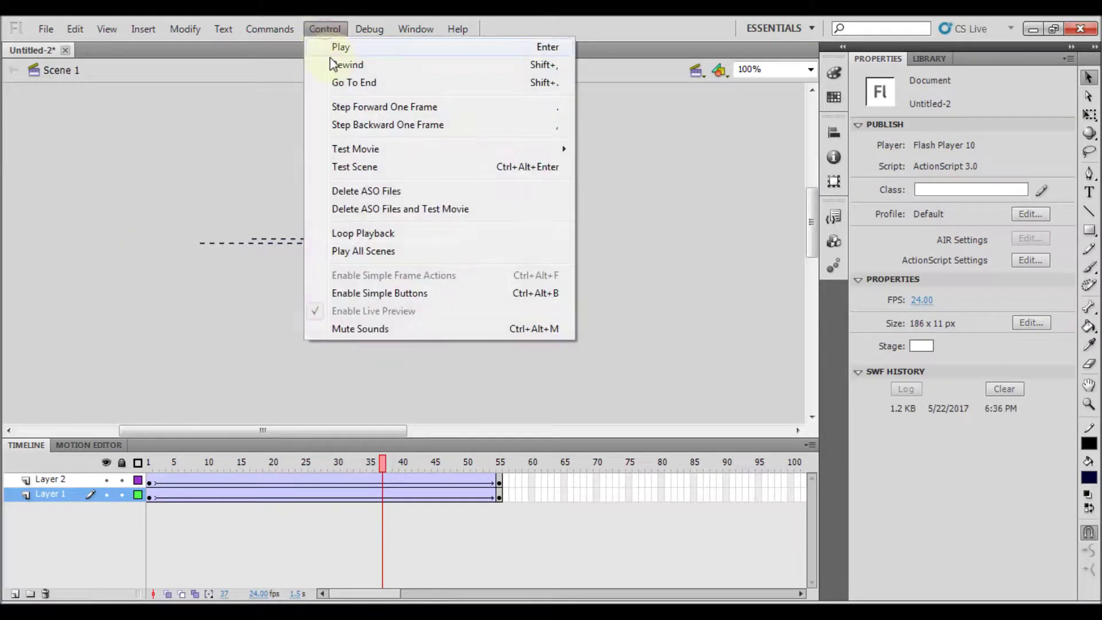
mouse_move(391, 148)
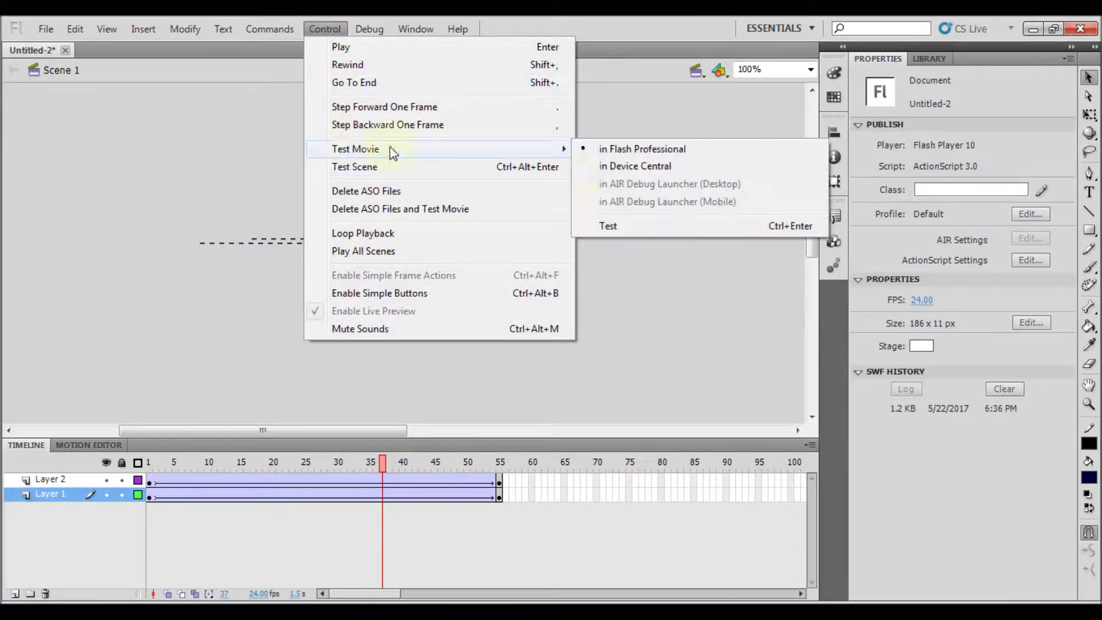
click(605, 229)
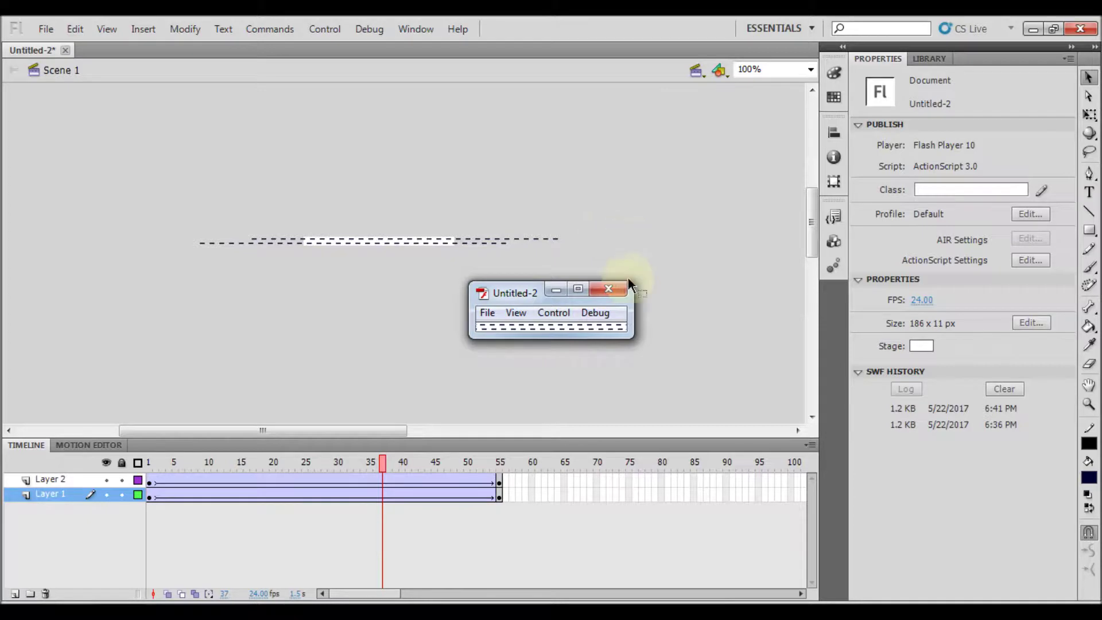
click(610, 289)
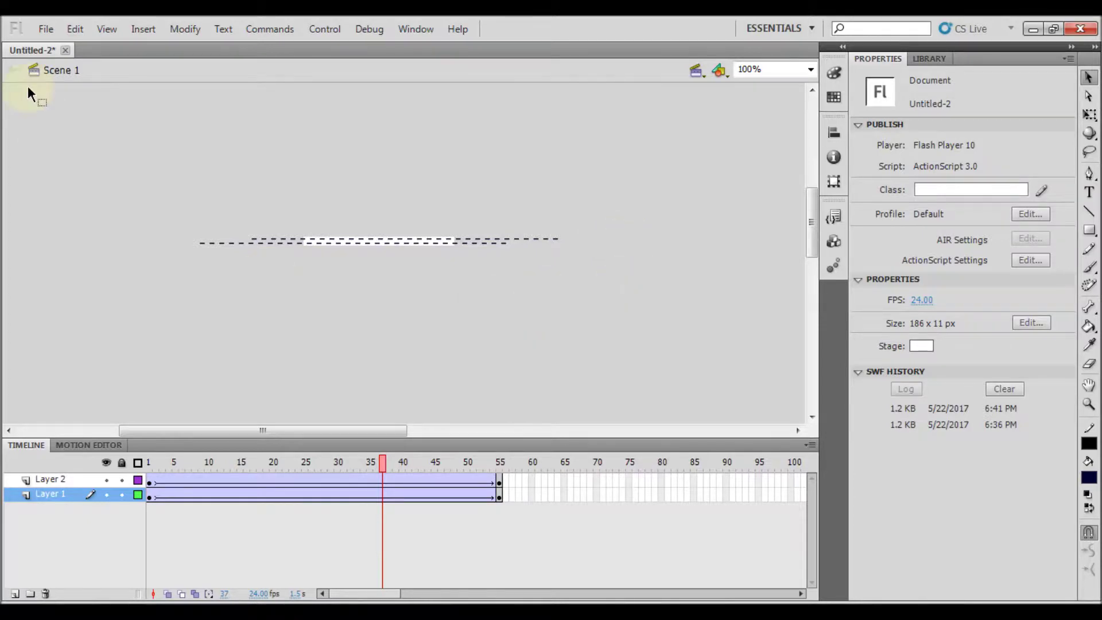
Export the movie as an animated GIF named "double line animated border" with the Transparent option enabled
click(44, 30)
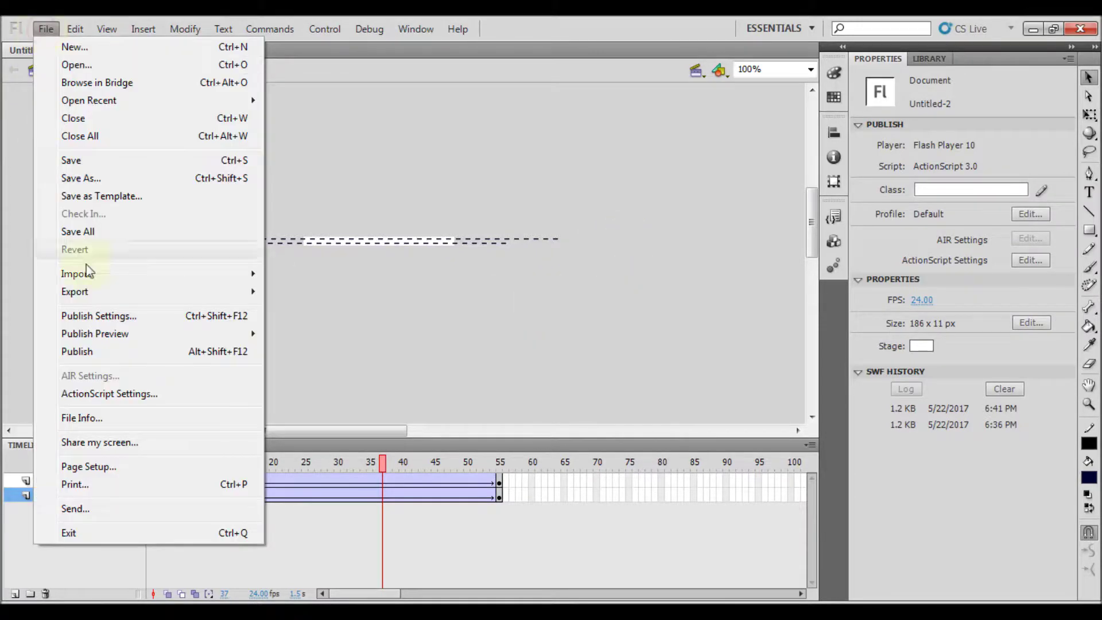
mouse_move(167, 298)
click(315, 333)
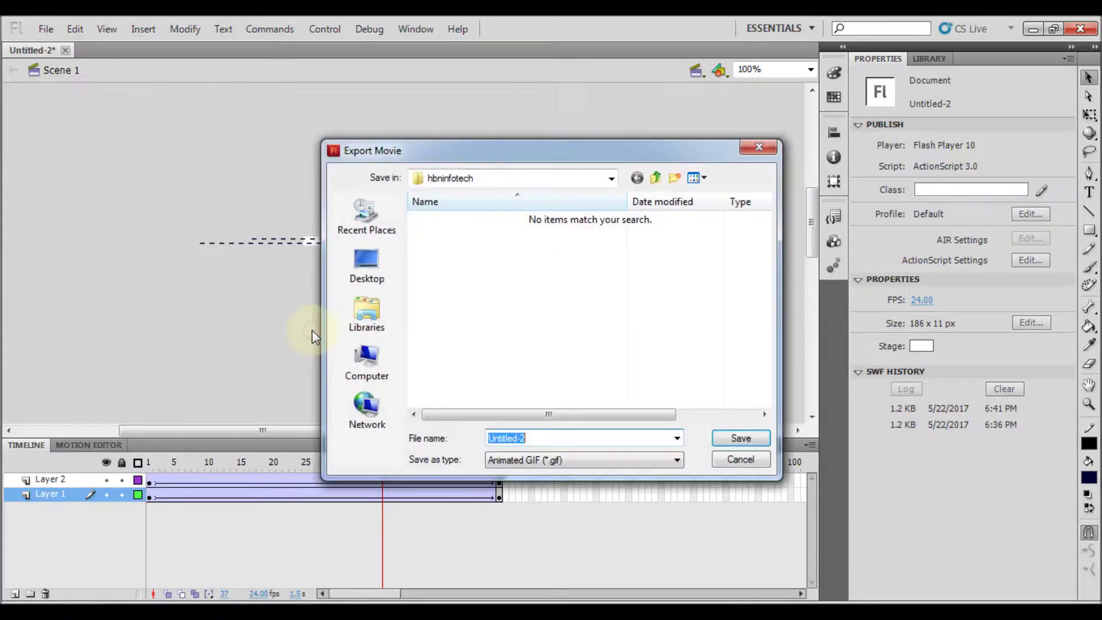
click(541, 461)
click(544, 506)
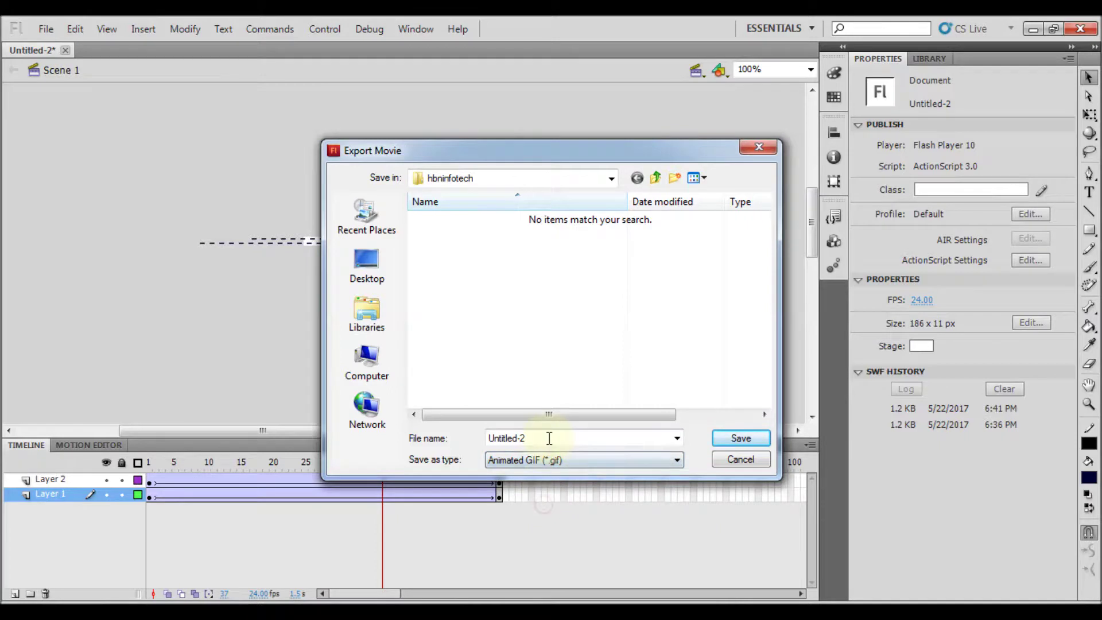
text(double lin)
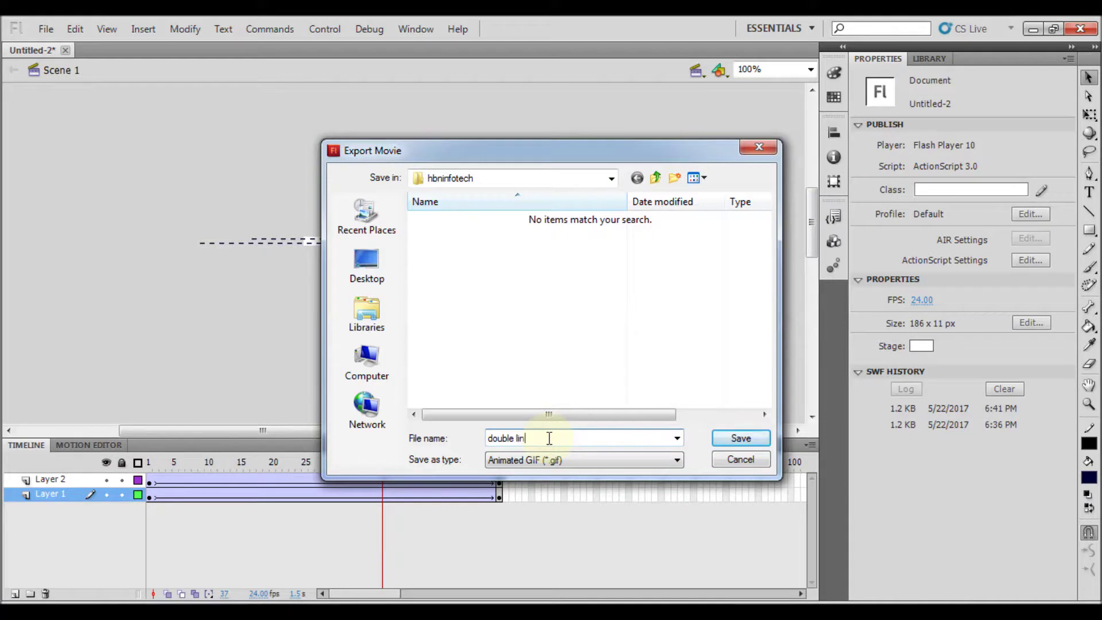
text(e animated border)
click(740, 439)
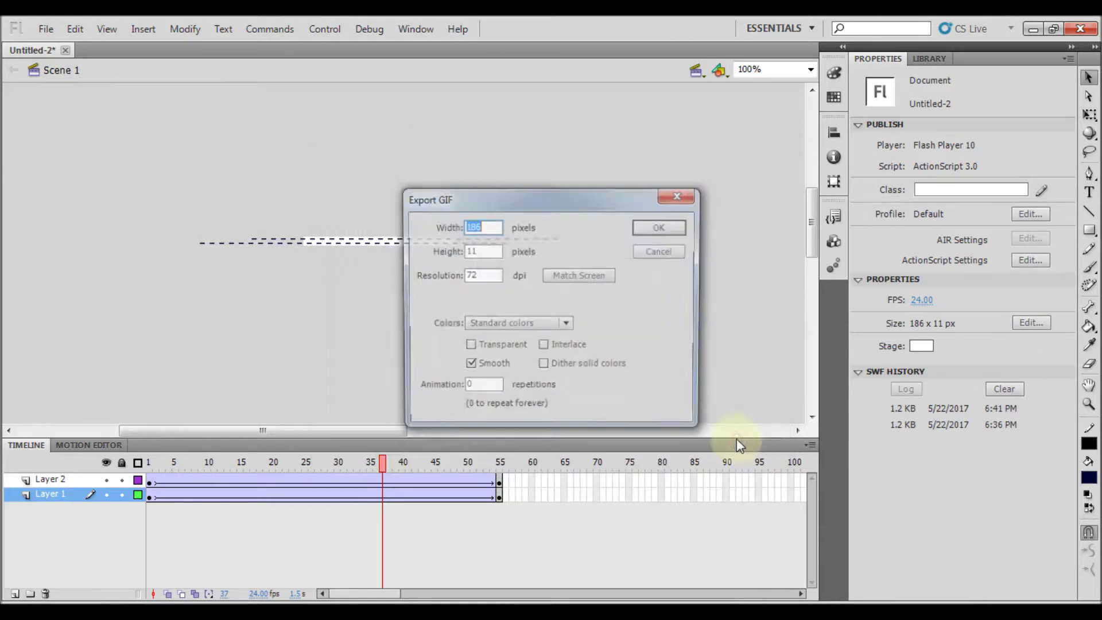
click(497, 348)
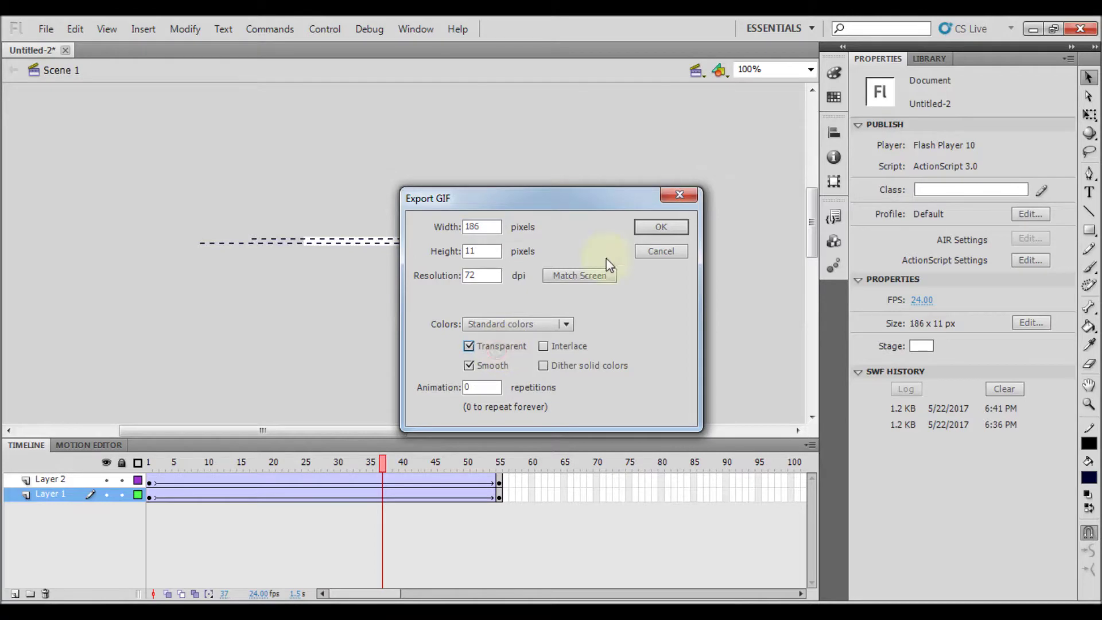
click(645, 229)
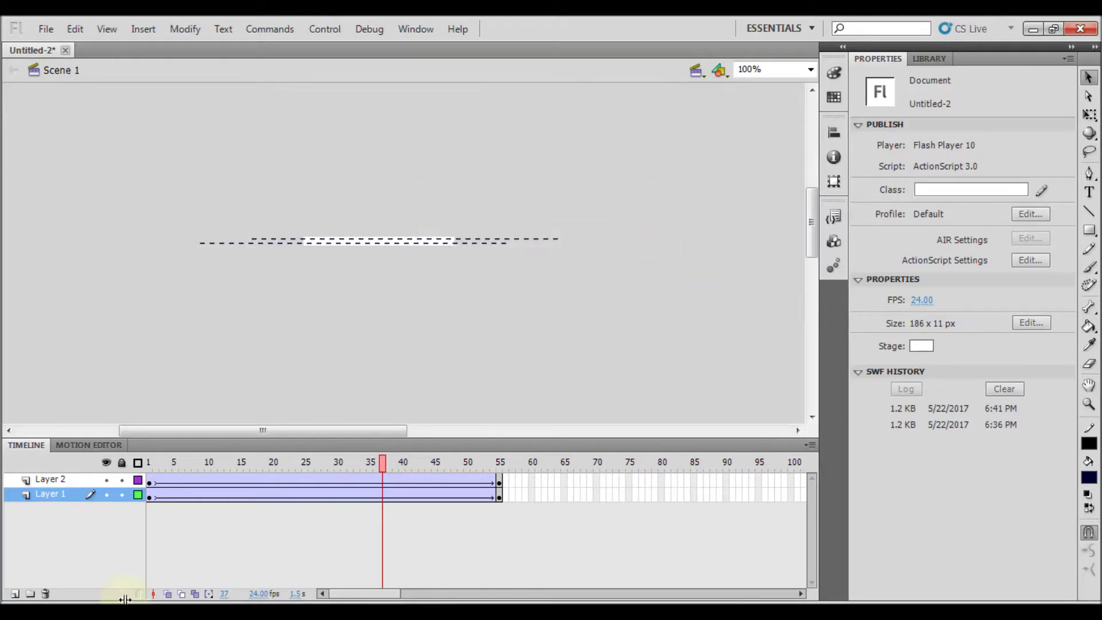
Switch to the Chrome browser and open the exported double line animated border GIF in its own tab
click(101, 601)
drag(215, 122, 657, 33)
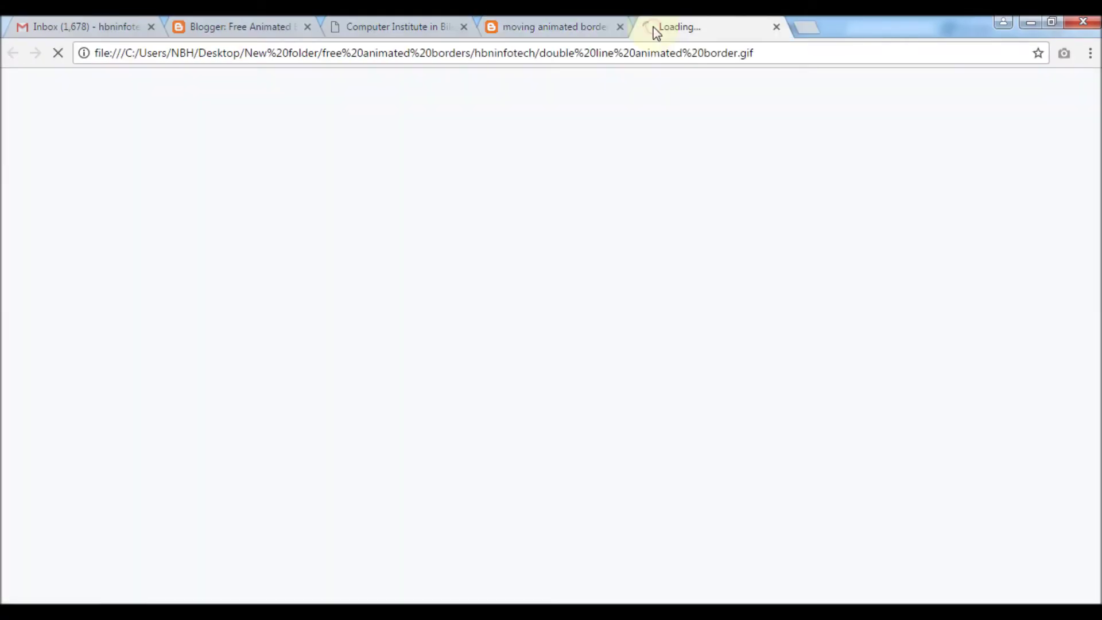